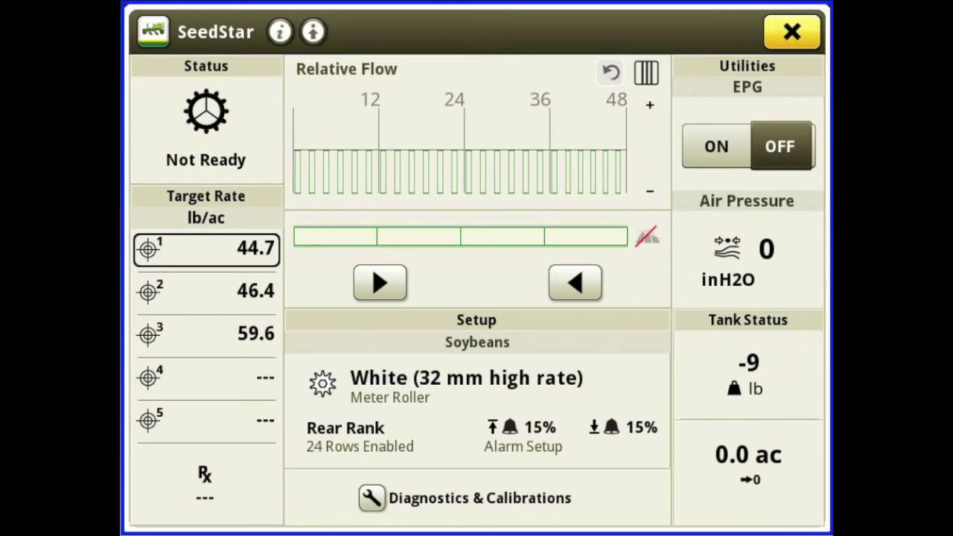
# Step: Return through the main menu to the SeedStar application page
pyautogui.click(792, 31)
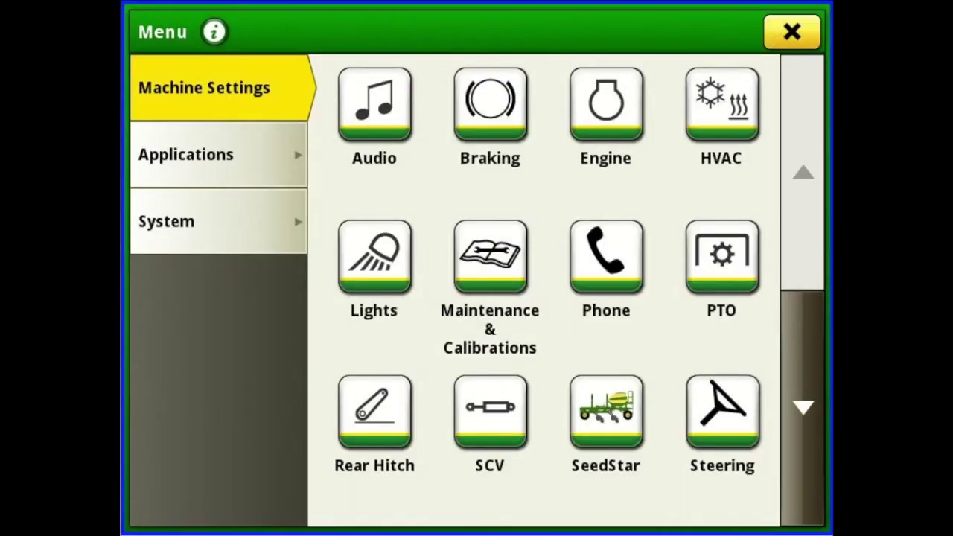
pyautogui.click(791, 31)
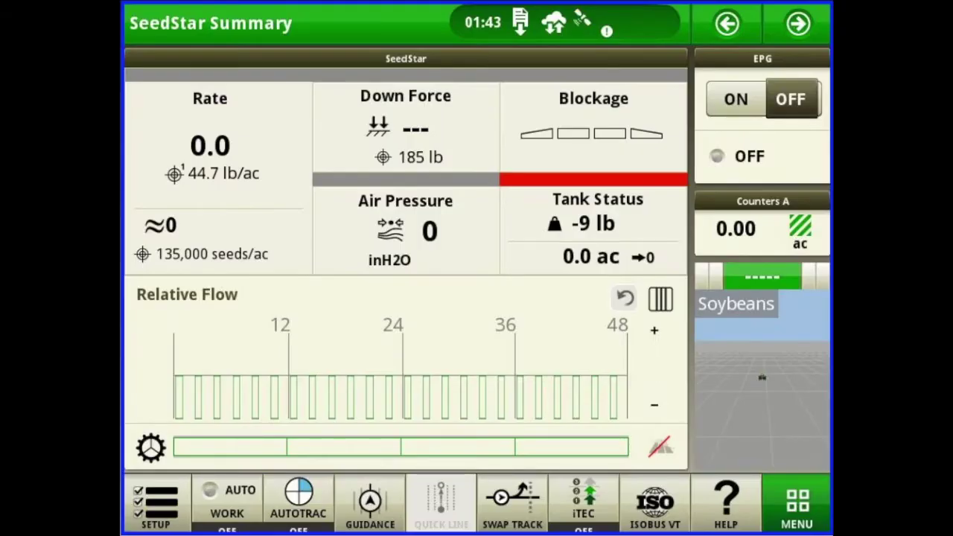
pyautogui.click(797, 503)
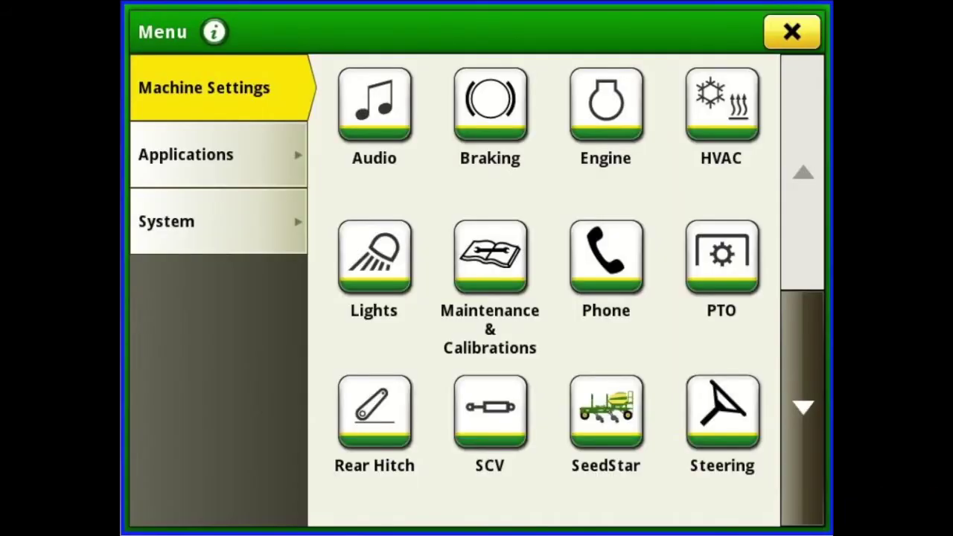
pyautogui.click(606, 408)
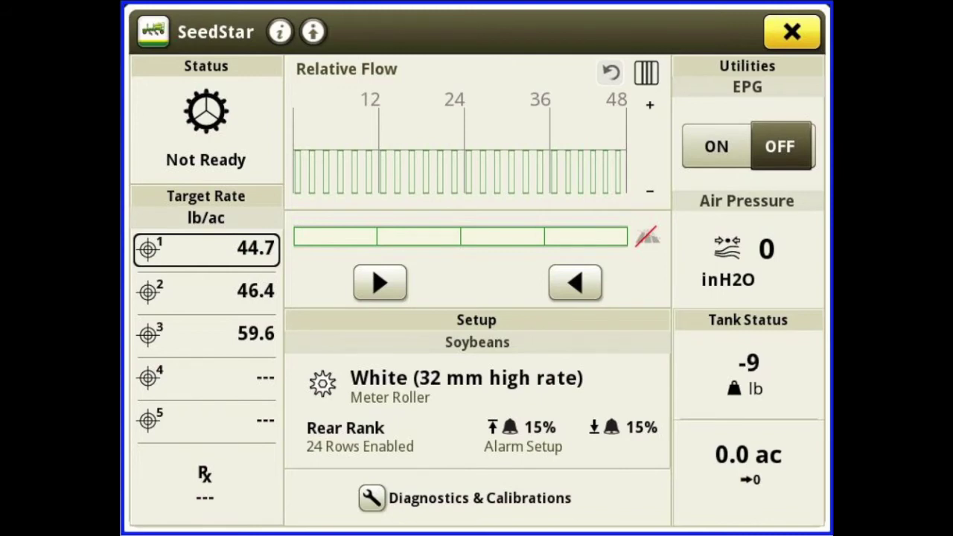
# Step: Set the soybean Rate 1 target to 44.7 lb/ac and accept its estimated seeds/ac
pyautogui.click(204, 306)
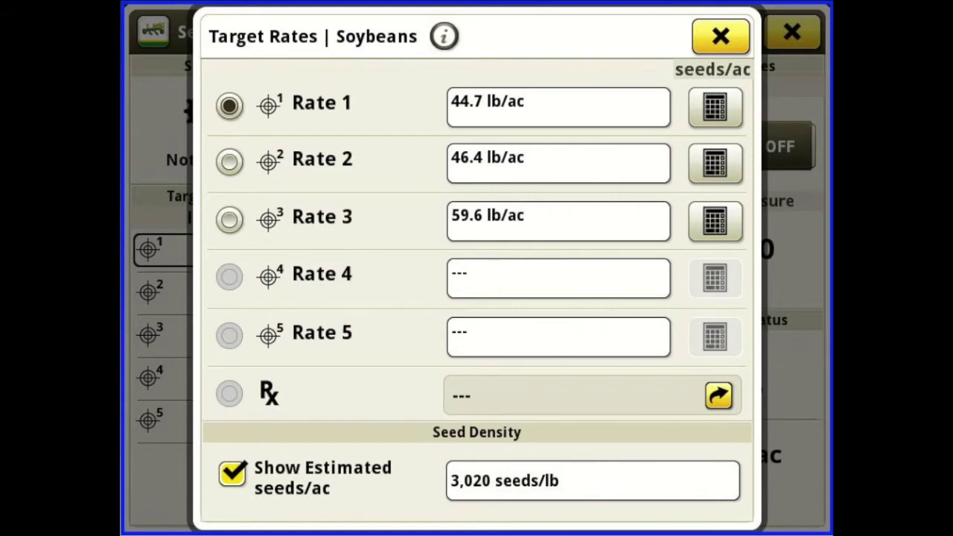
pyautogui.click(575, 104)
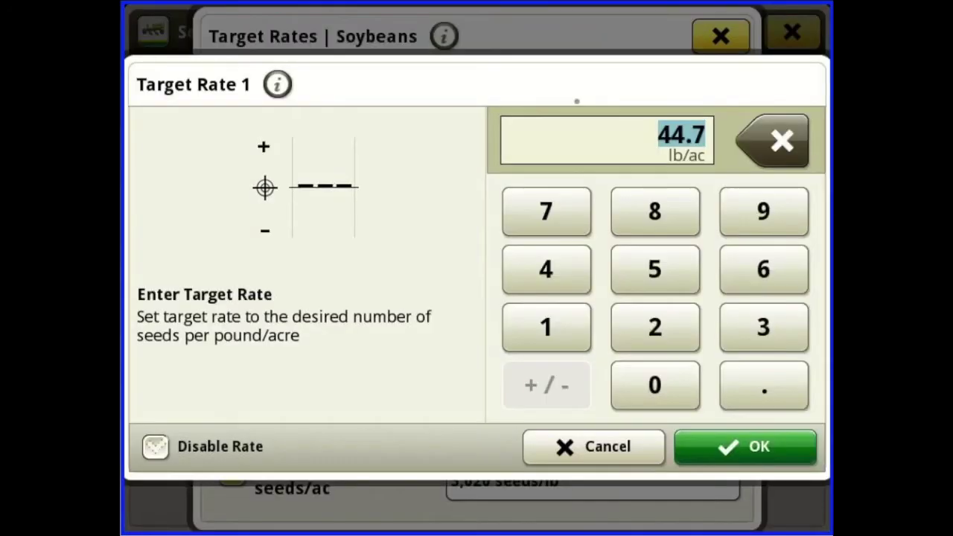
pyautogui.click(744, 447)
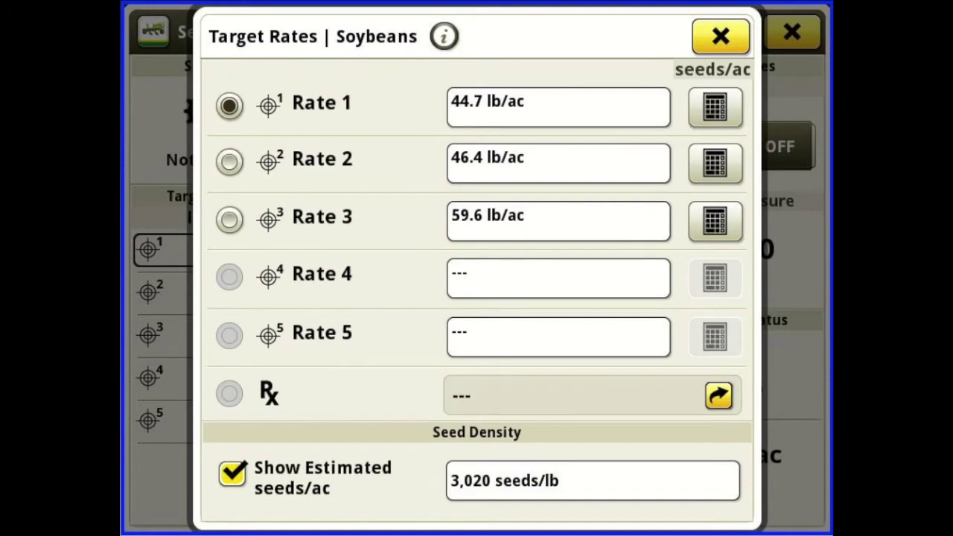
pyautogui.click(715, 107)
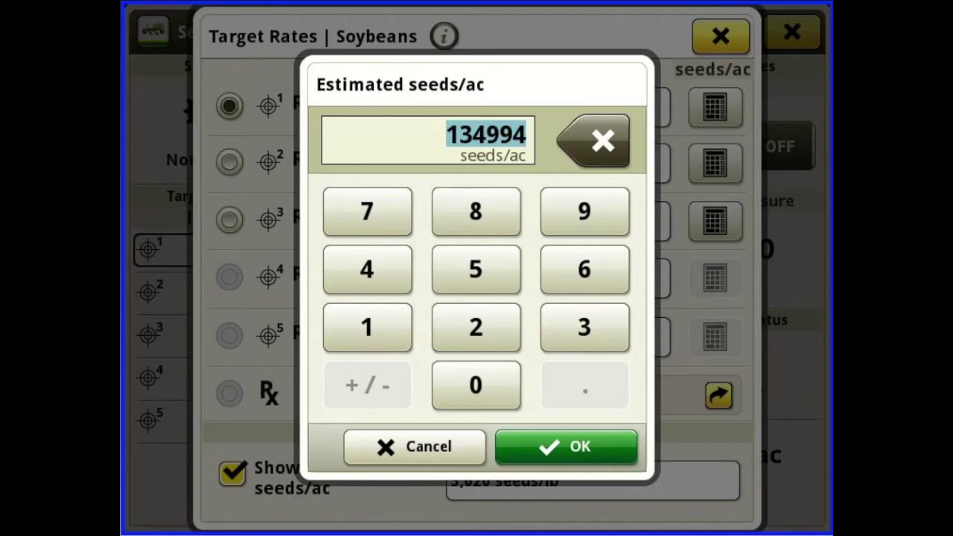
pyautogui.click(565, 446)
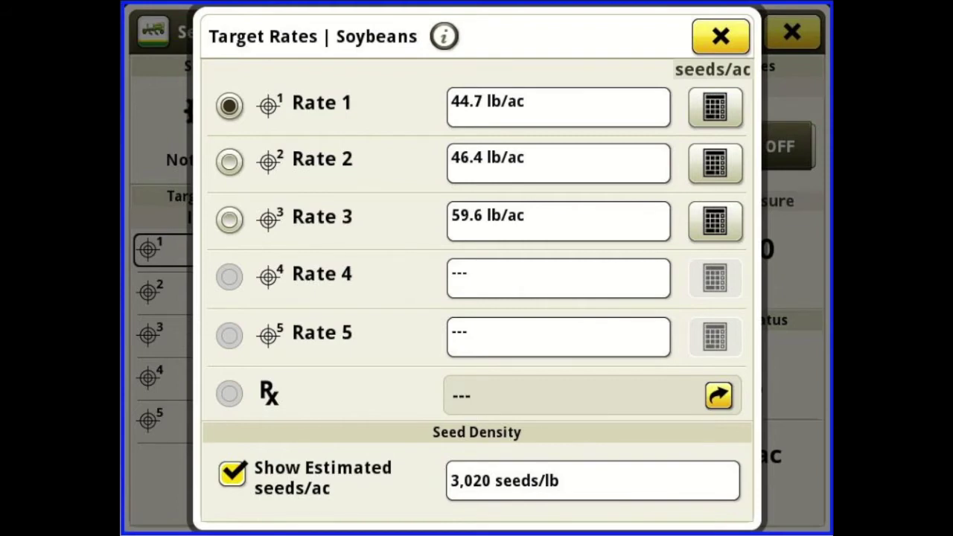
pyautogui.click(720, 36)
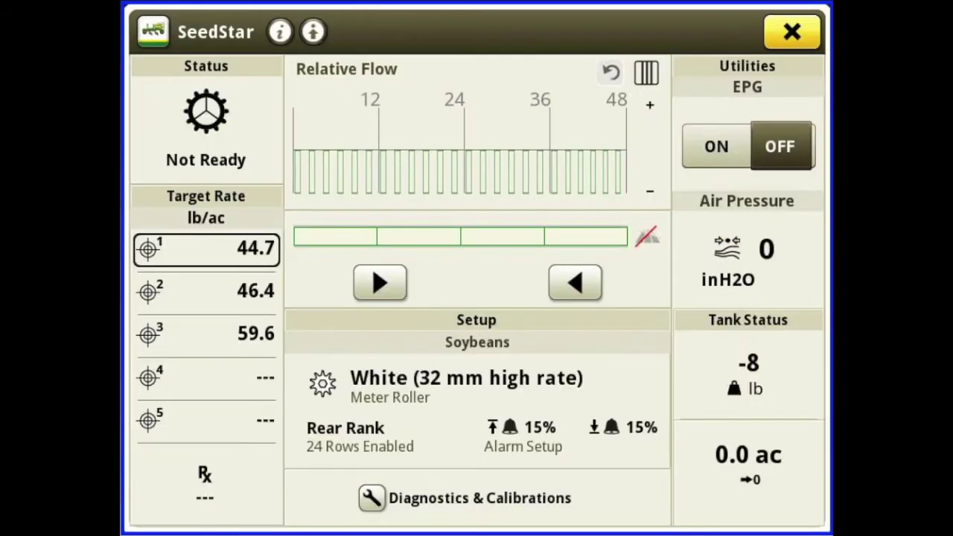
pyautogui.click(233, 483)
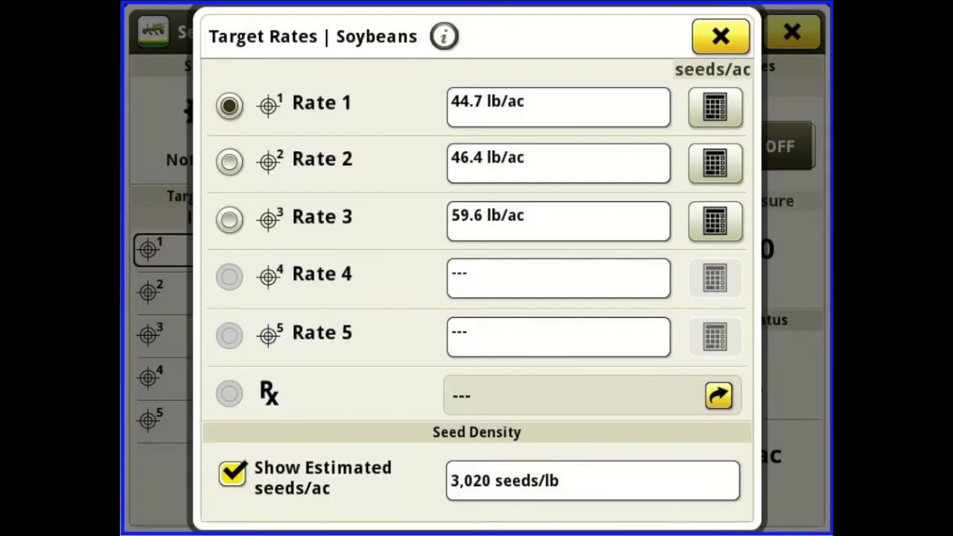
pyautogui.click(720, 36)
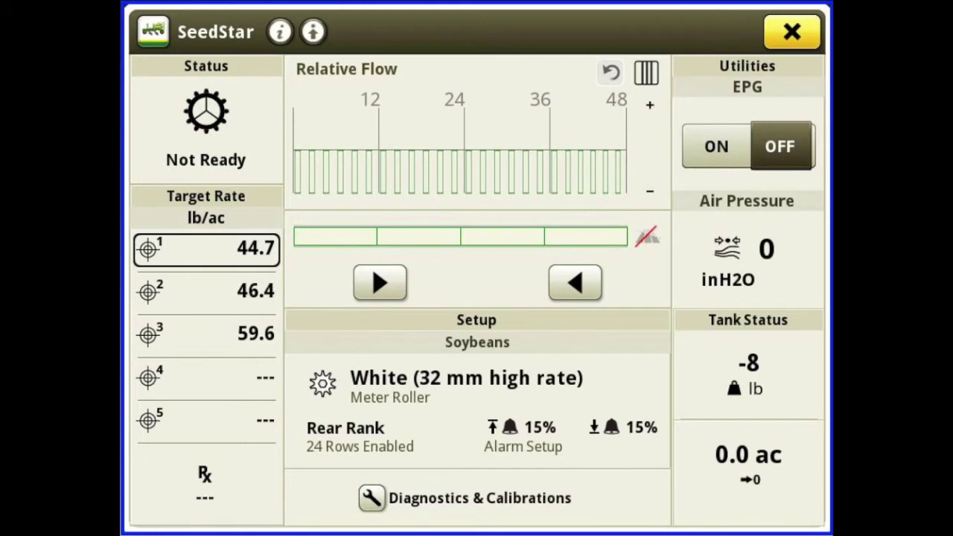
# Step: Turn several planter sections off, then re-enable them so all sections are on
pyautogui.click(476, 141)
pyautogui.click(575, 282)
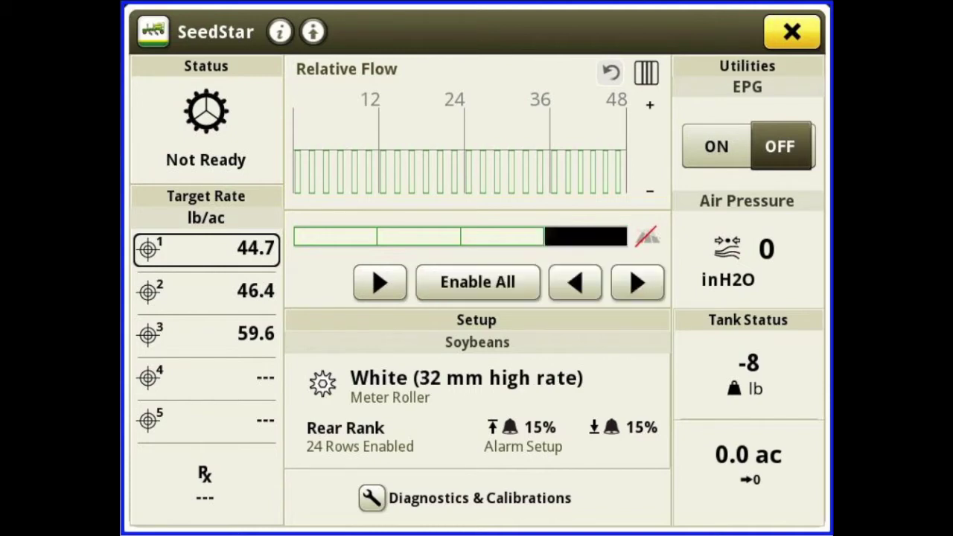
pyautogui.click(574, 282)
pyautogui.click(574, 283)
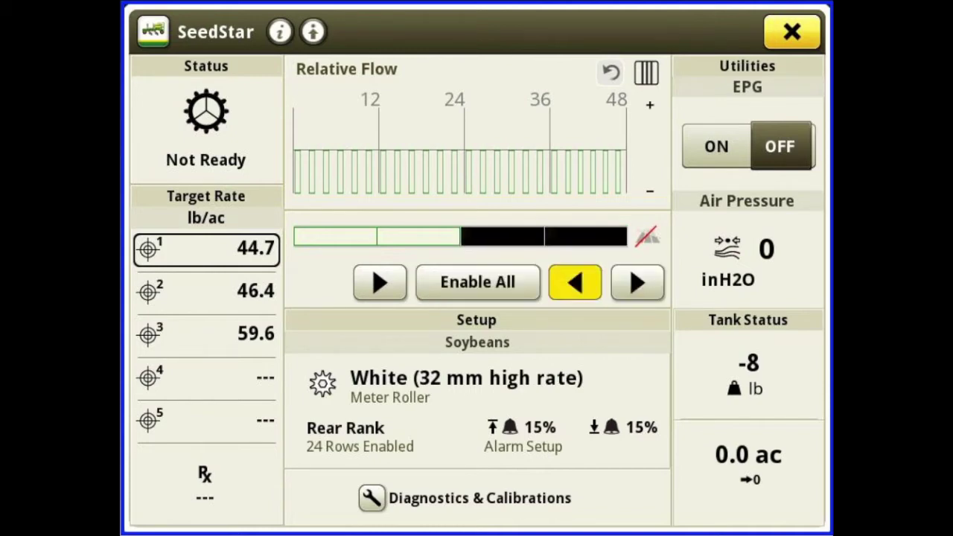
pyautogui.click(575, 282)
pyautogui.click(633, 283)
pyautogui.click(627, 285)
pyautogui.click(634, 287)
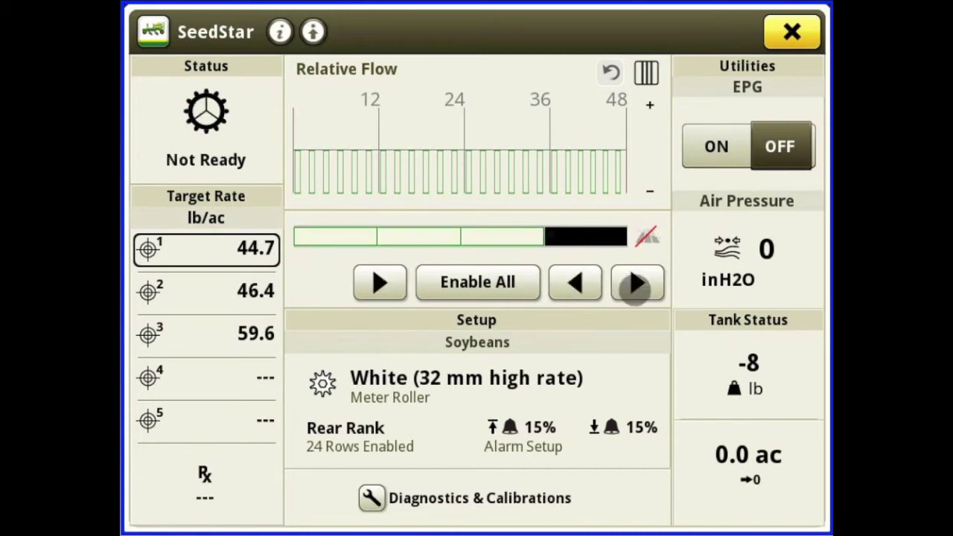
pyautogui.click(634, 285)
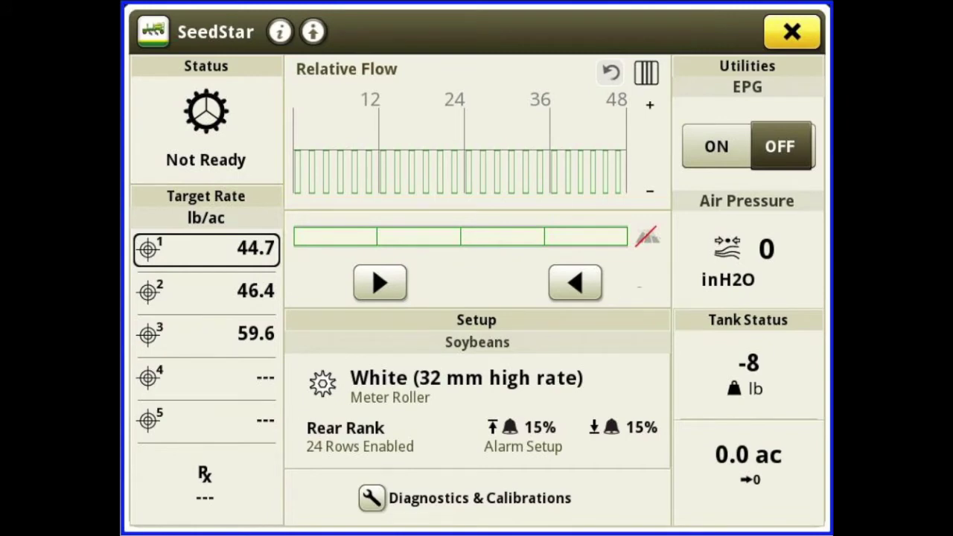
# Step: In seed setup, try Front and Dual Rank, then keep Rear Rank with 24 rows
pyautogui.click(448, 388)
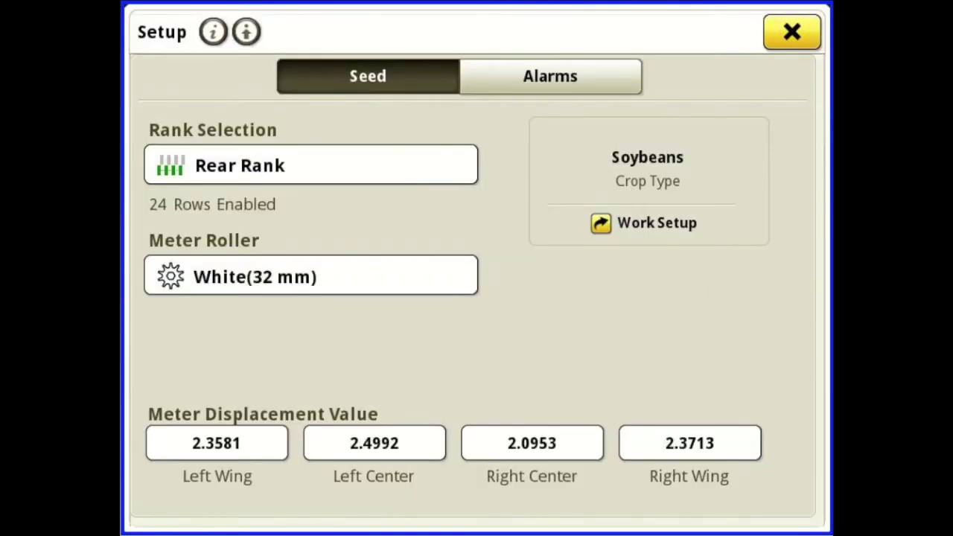
pyautogui.click(422, 164)
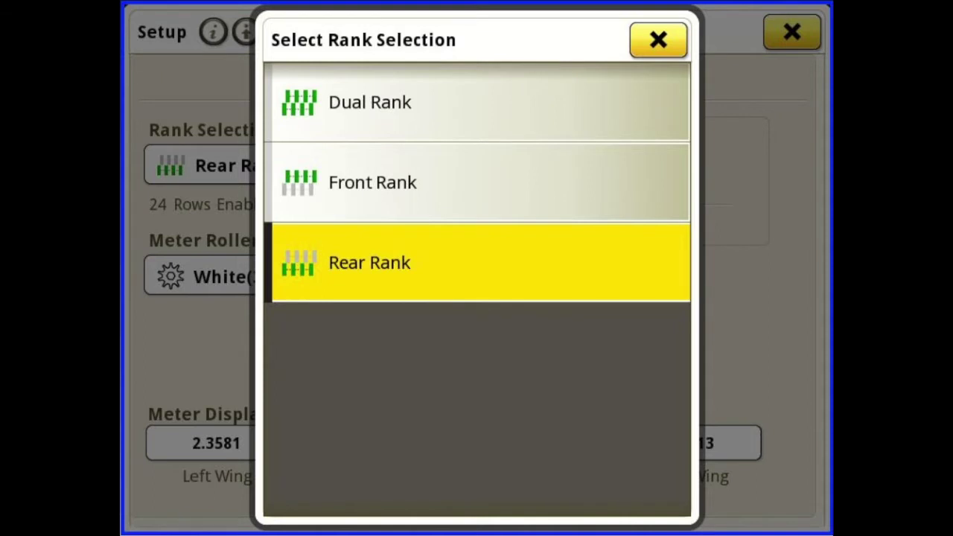
pyautogui.click(501, 183)
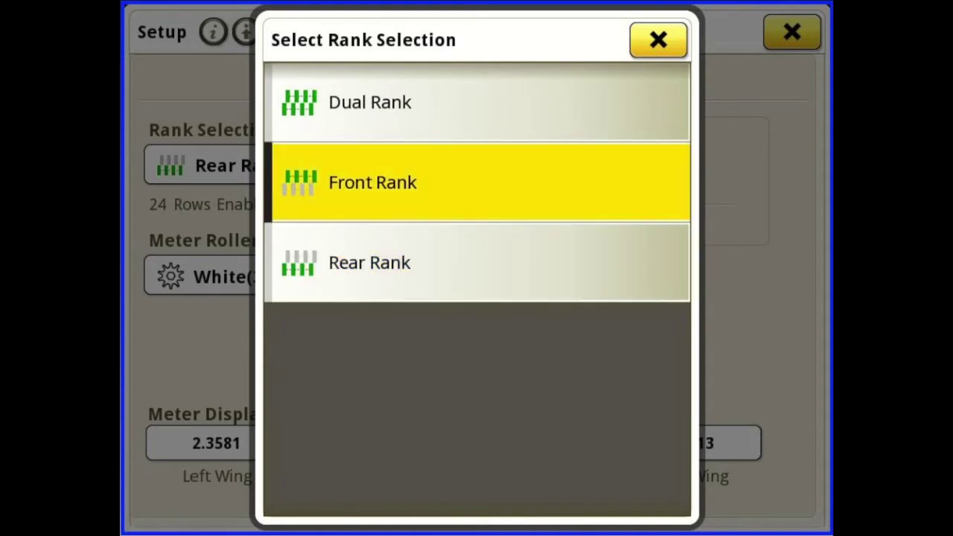
pyautogui.click(500, 105)
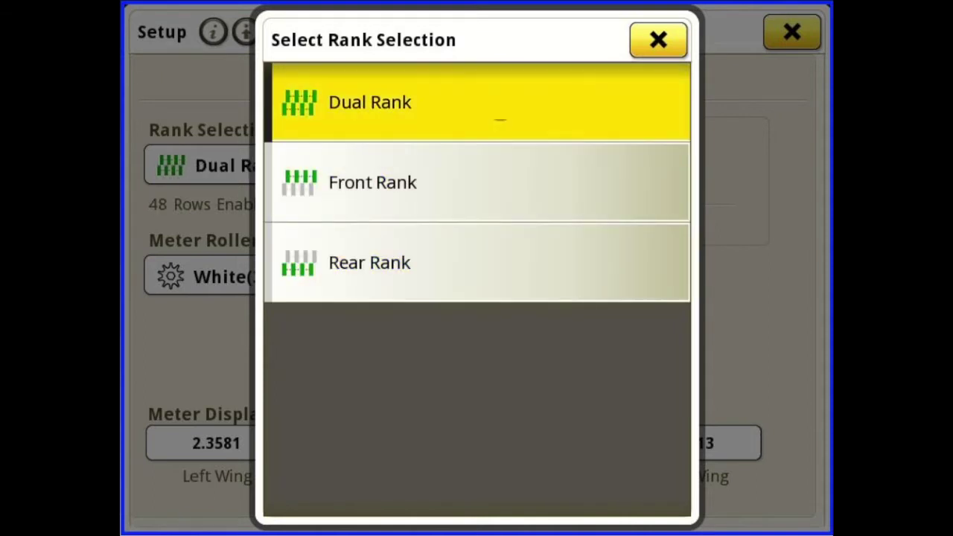
pyautogui.click(501, 119)
pyautogui.click(477, 263)
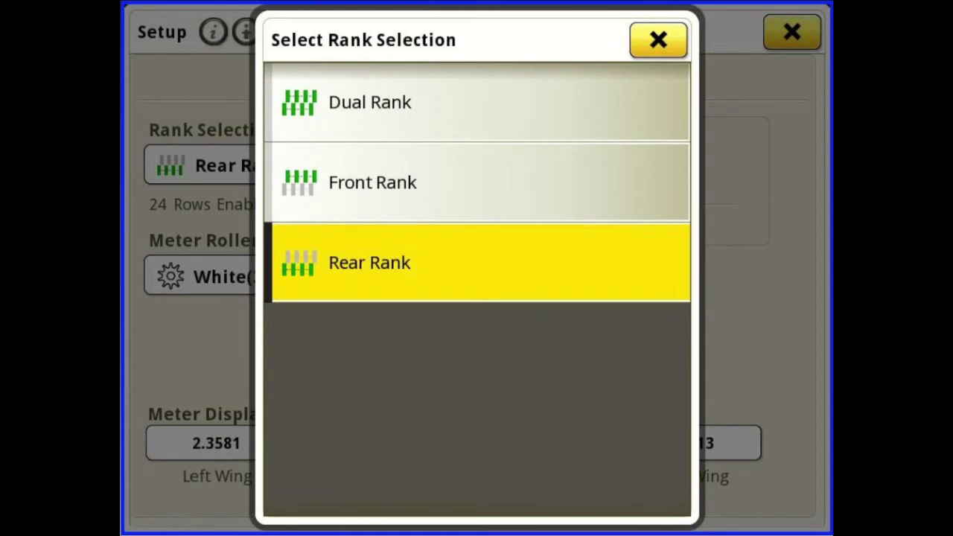
pyautogui.click(658, 40)
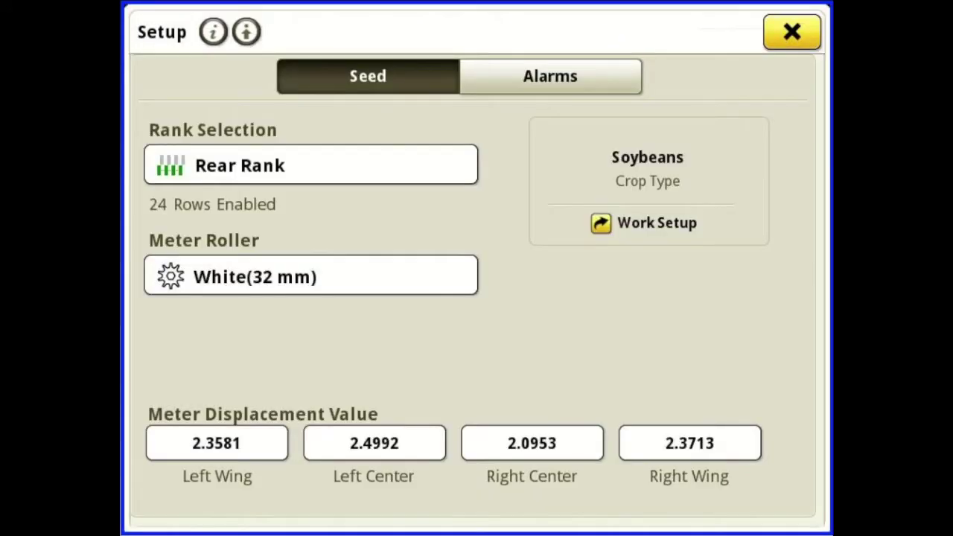
# Step: Choose the White High Rate (32 mm) meter roller
pyautogui.click(416, 266)
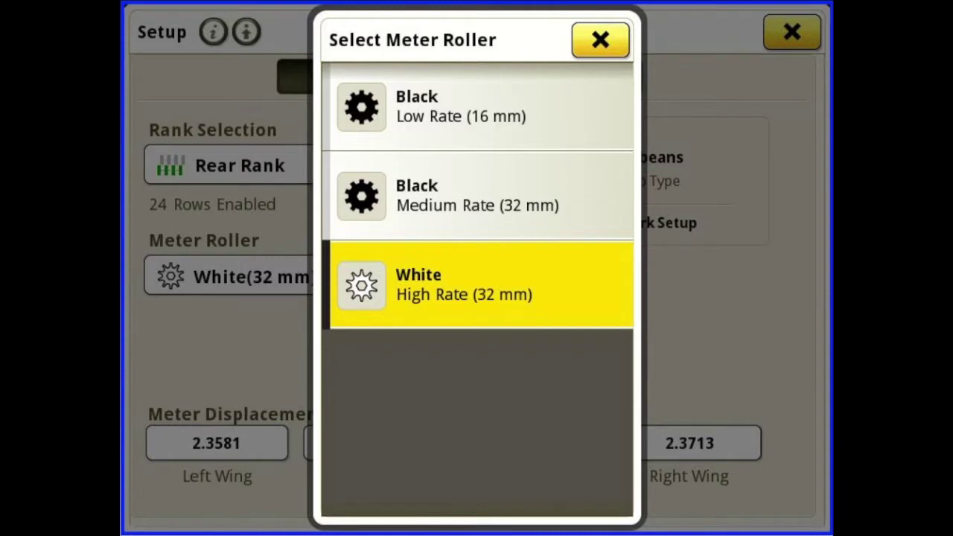
pyautogui.click(548, 292)
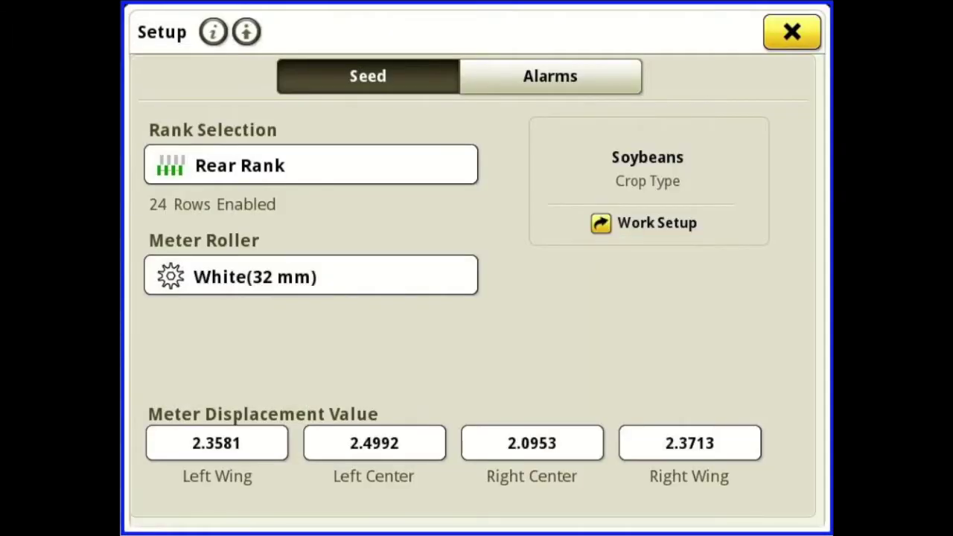
pyautogui.click(664, 162)
# Step: In Alarms, set Blockage Warning Sensitivity to 4 and close Blockage Alarm Setup
pyautogui.click(550, 76)
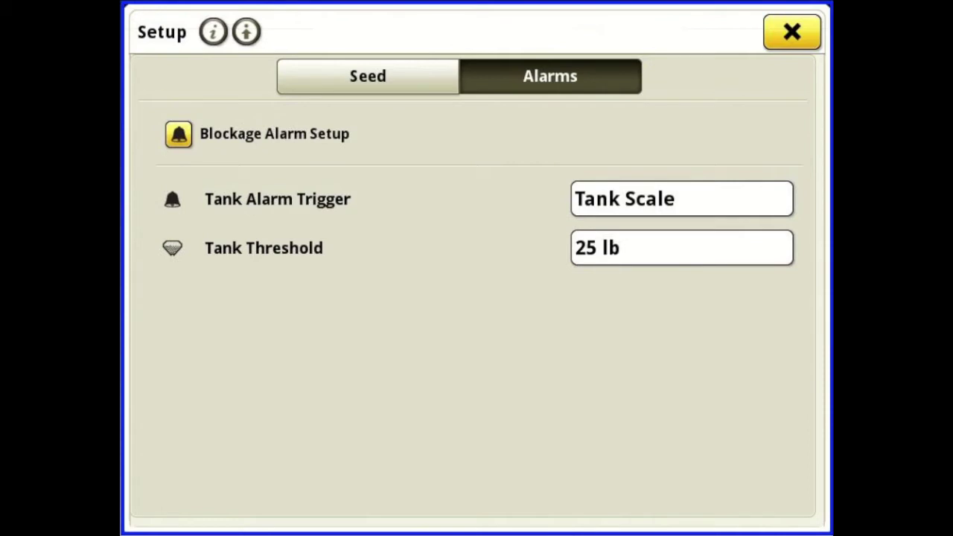
pyautogui.click(258, 134)
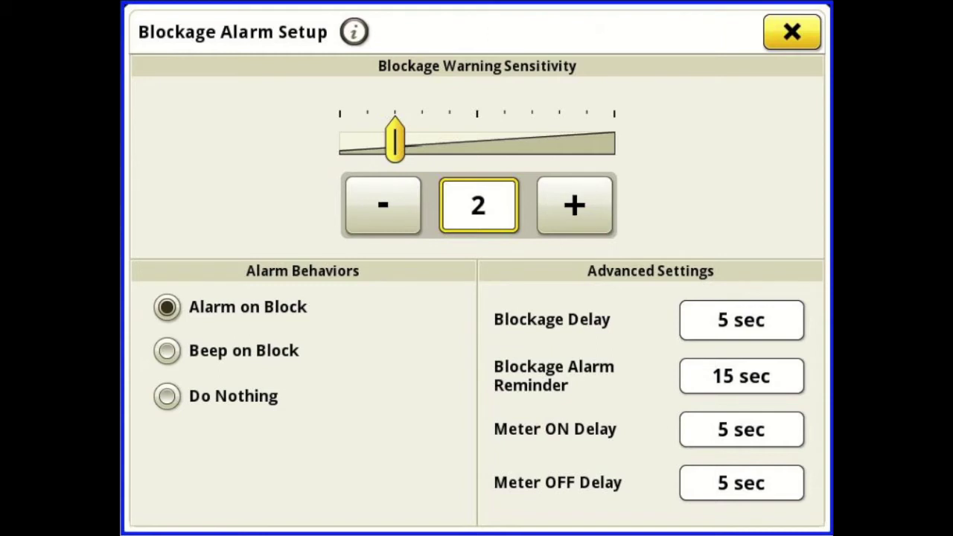
pyautogui.click(383, 206)
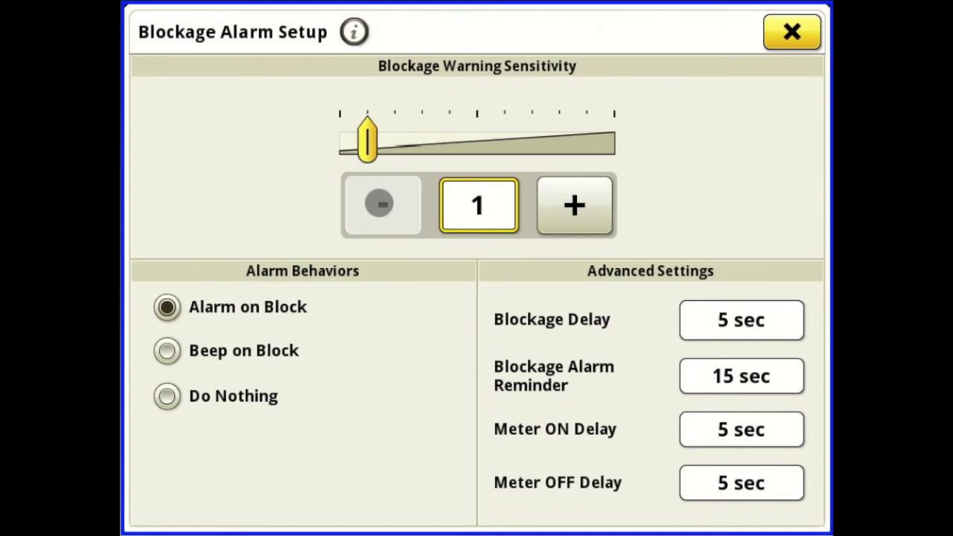
pyautogui.click(574, 206)
pyautogui.click(575, 205)
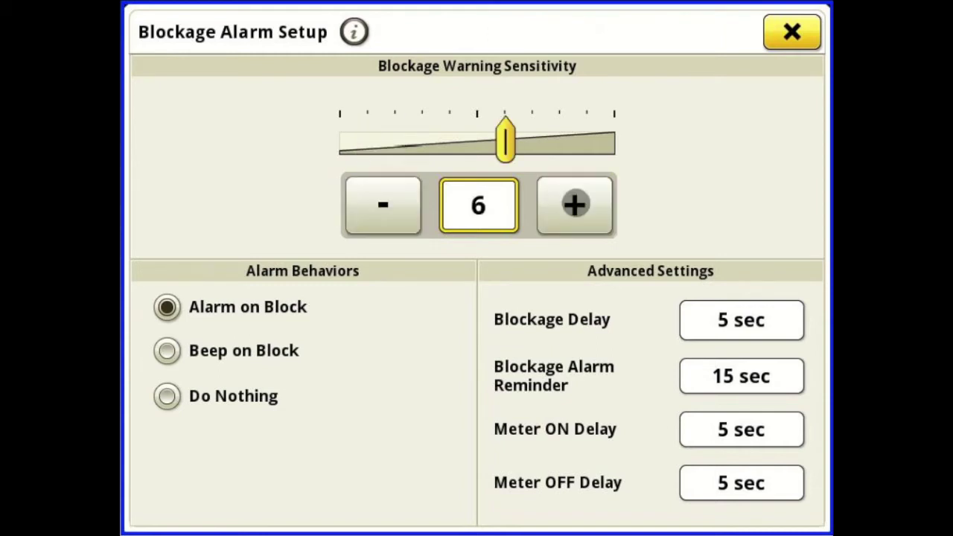
pyautogui.click(378, 210)
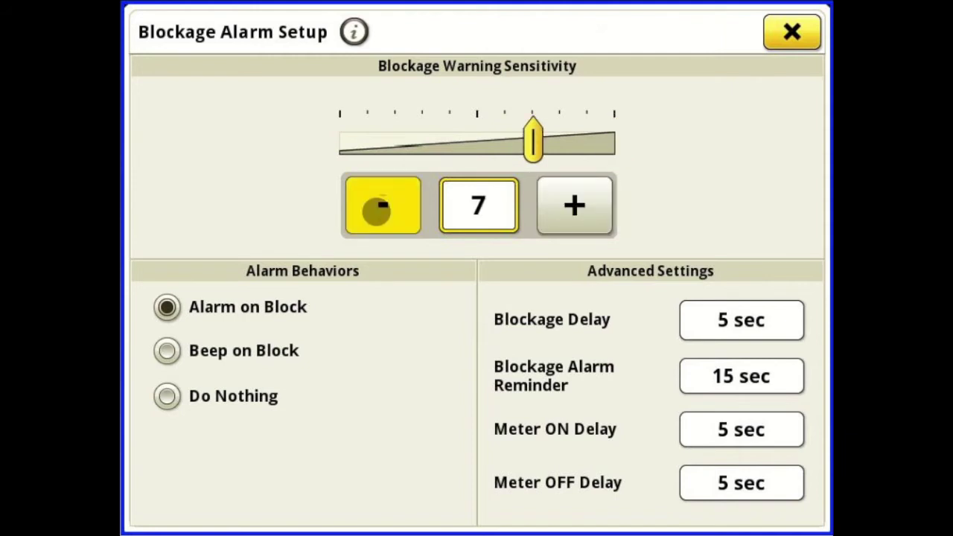
pyautogui.moveTo(378, 210); pyautogui.dragTo(364, 217)
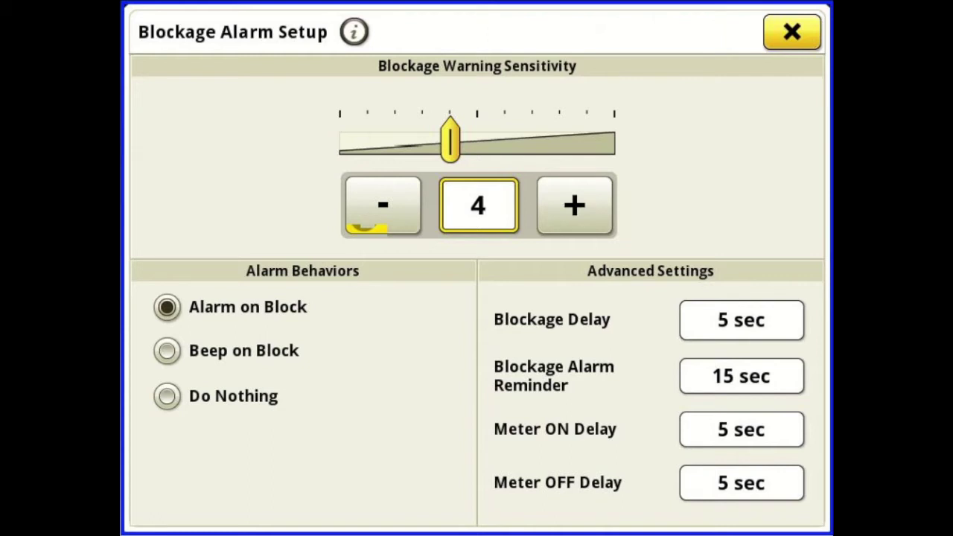
pyautogui.click(792, 32)
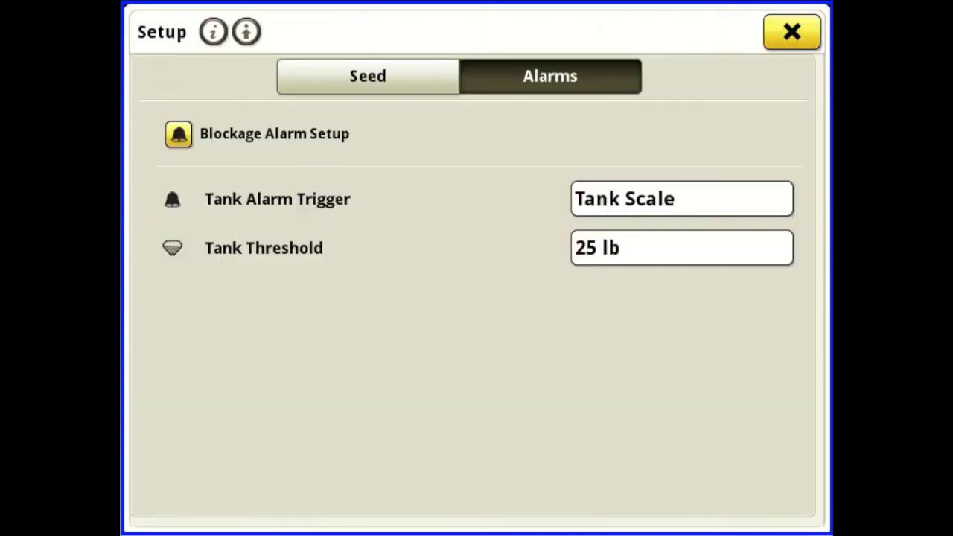
# Step: Close the Setup page to return to the SeedStar run page
pyautogui.click(791, 32)
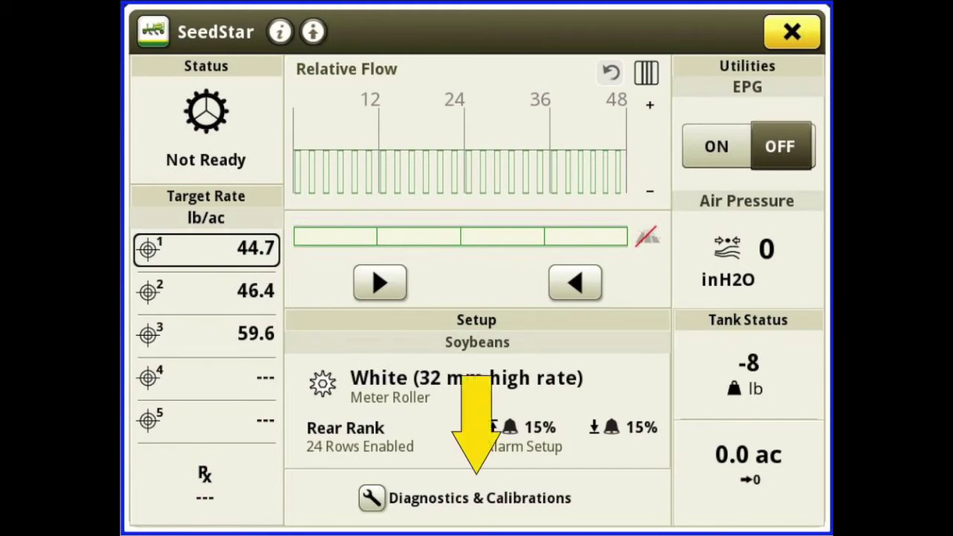
# Step: Open Diagnostics & Calibrations from the bottom of the Setup panel
pyautogui.click(479, 498)
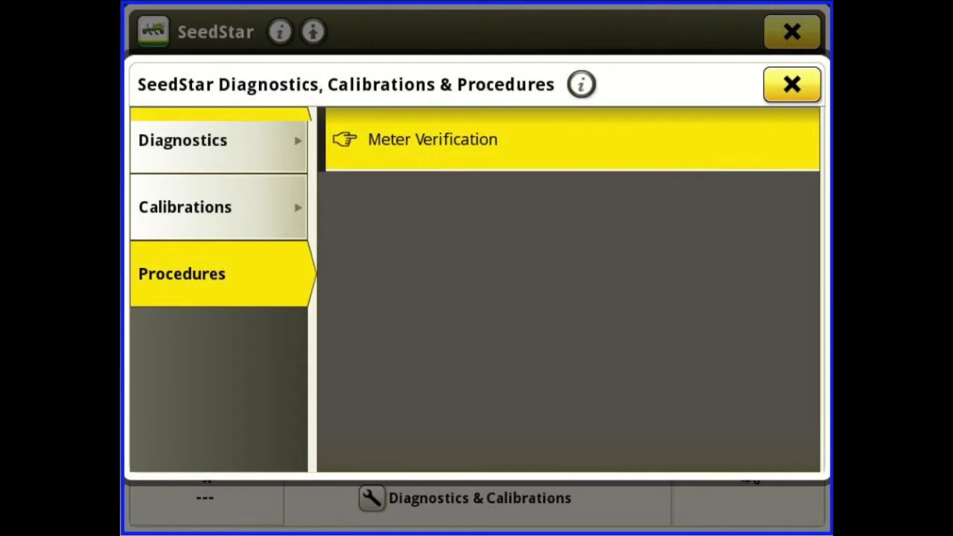
# Step: In the Diagnostics list, scroll down and review the Meter Motors readings
pyautogui.click(234, 148)
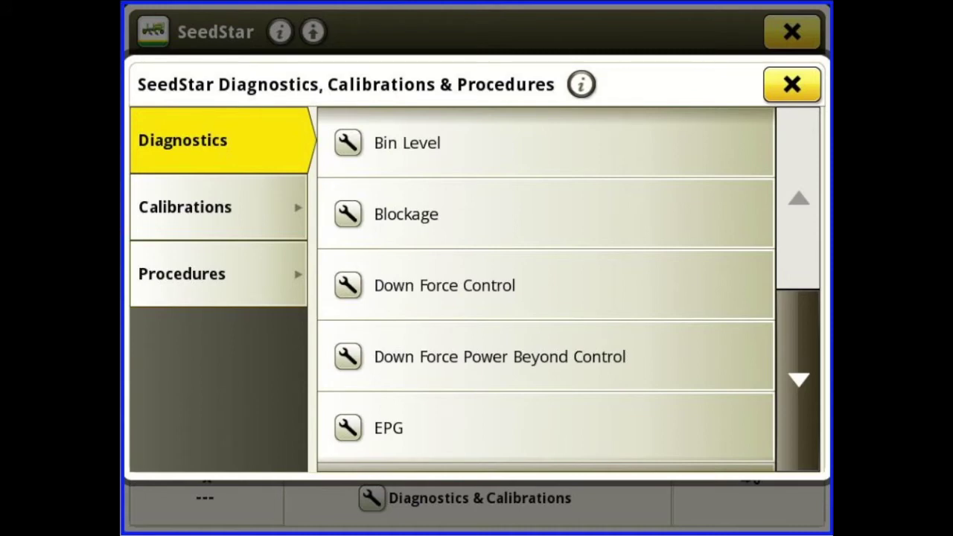
pyautogui.click(798, 379)
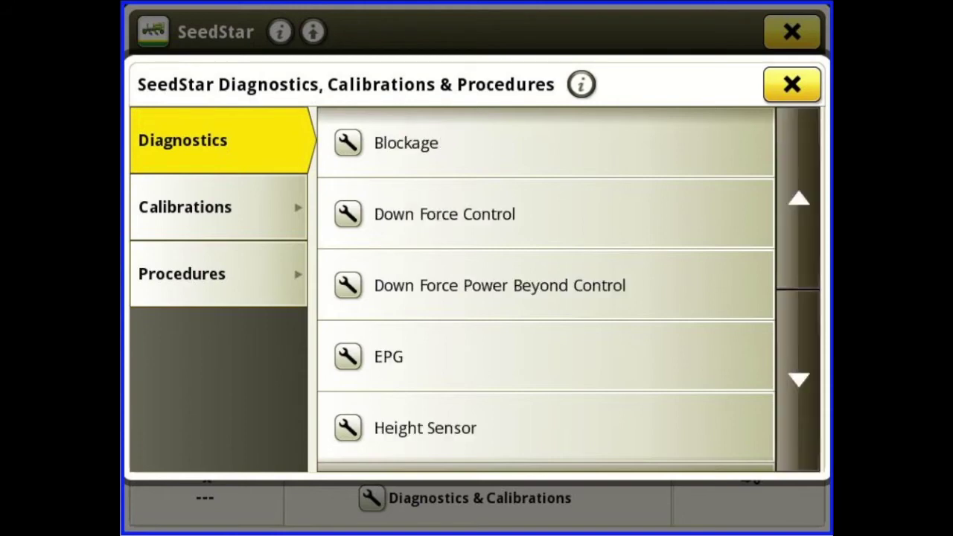
pyautogui.click(798, 380)
pyautogui.click(799, 380)
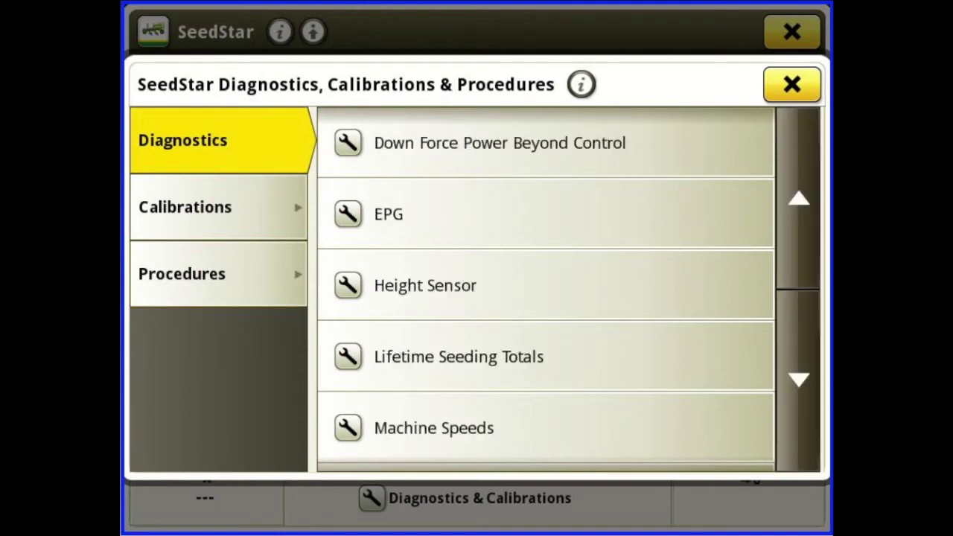
pyautogui.click(798, 380)
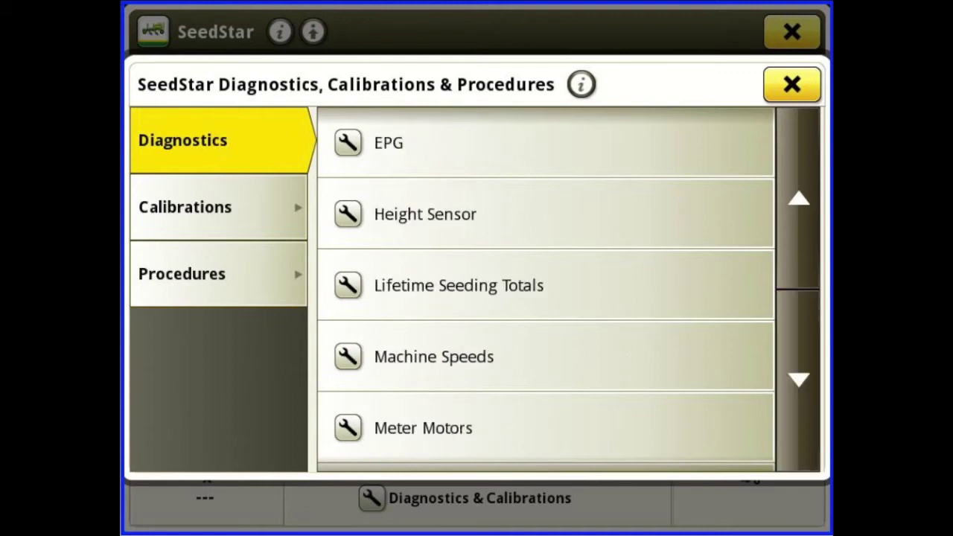
pyautogui.click(798, 380)
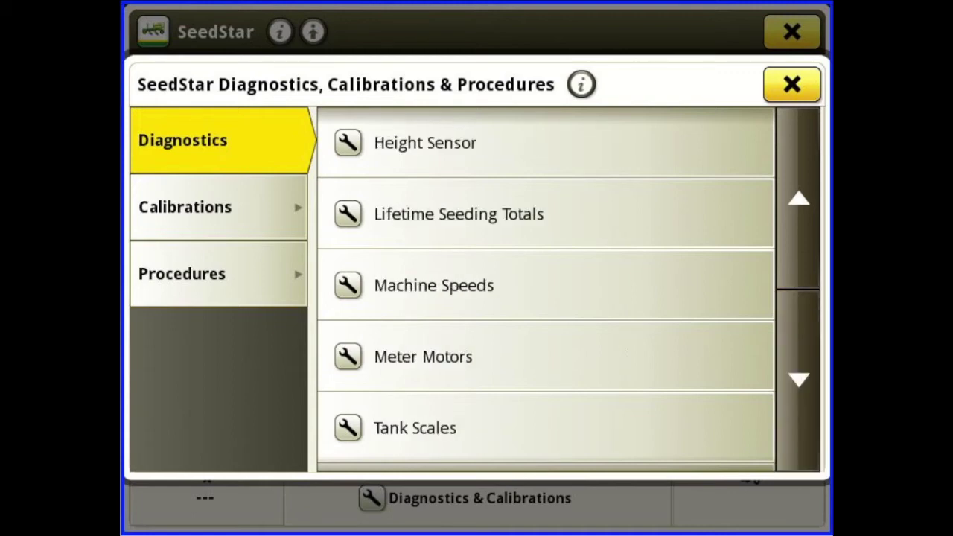
pyautogui.click(423, 357)
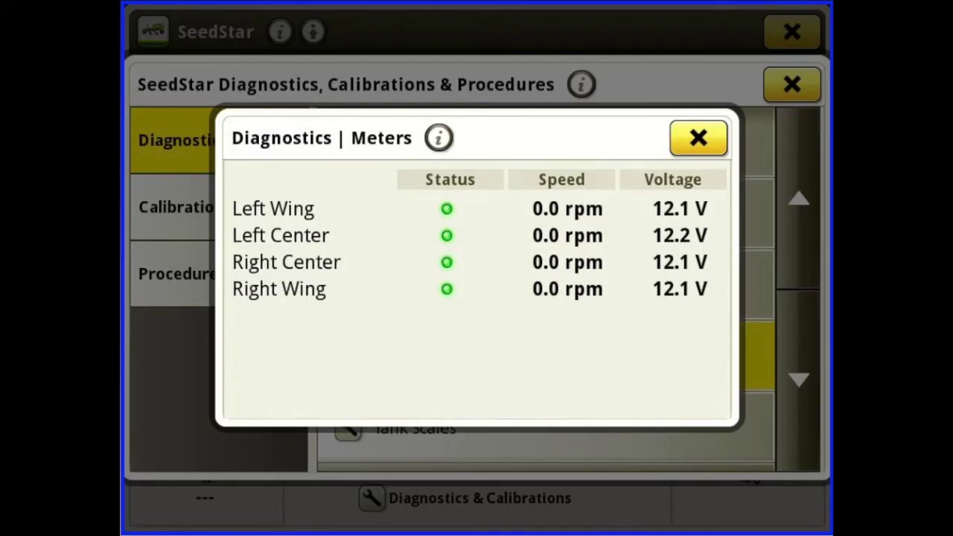
pyautogui.click(699, 138)
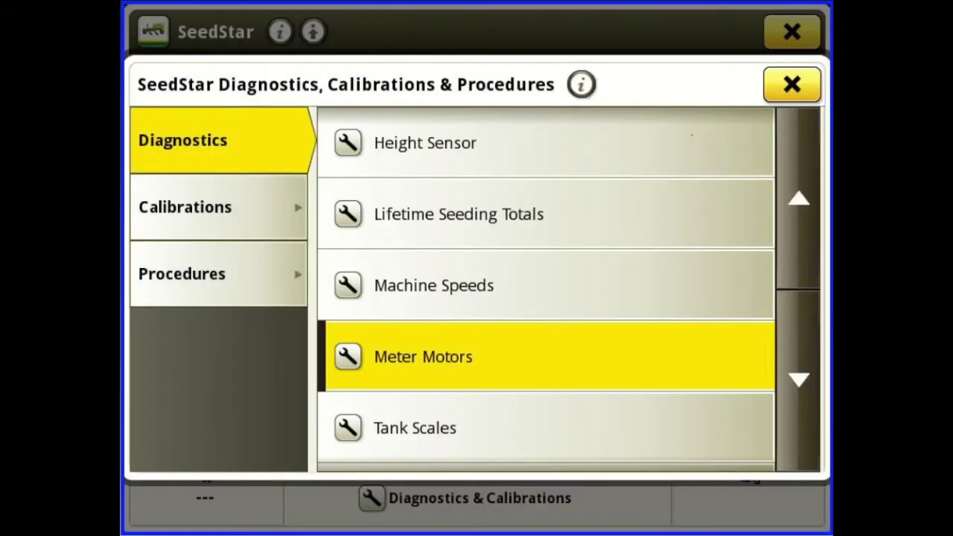
# Step: Review the System Voltages readings, then scroll back up to Height Sensor
pyautogui.click(414, 427)
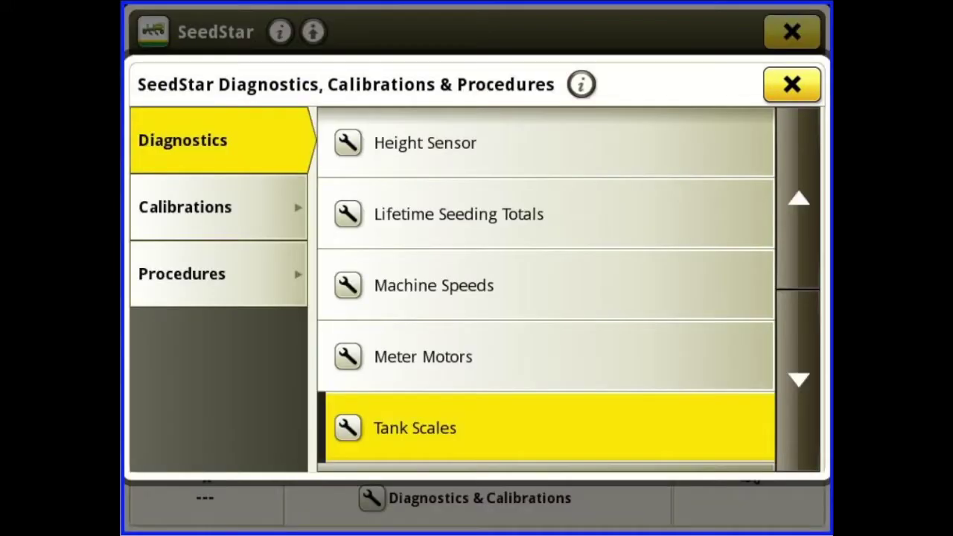
pyautogui.click(798, 380)
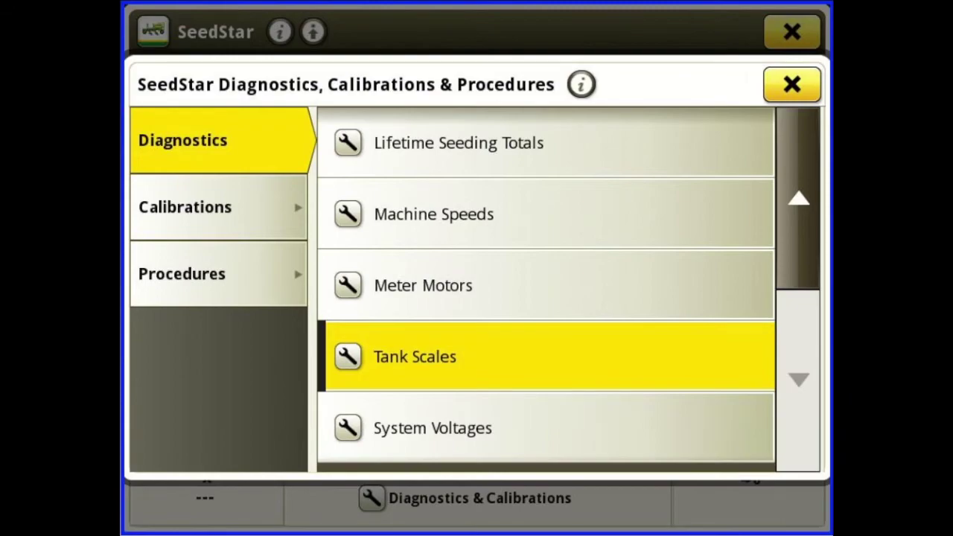
pyautogui.click(432, 428)
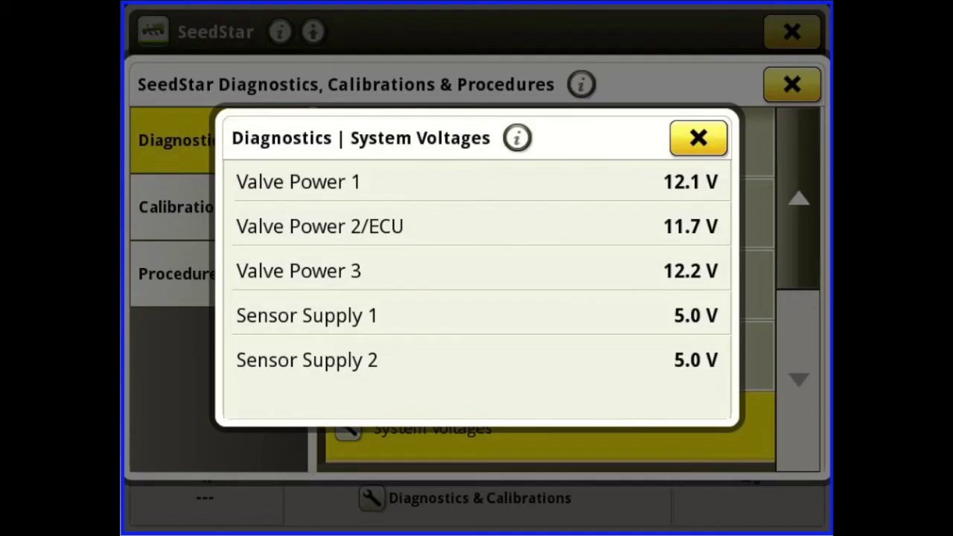
pyautogui.click(699, 138)
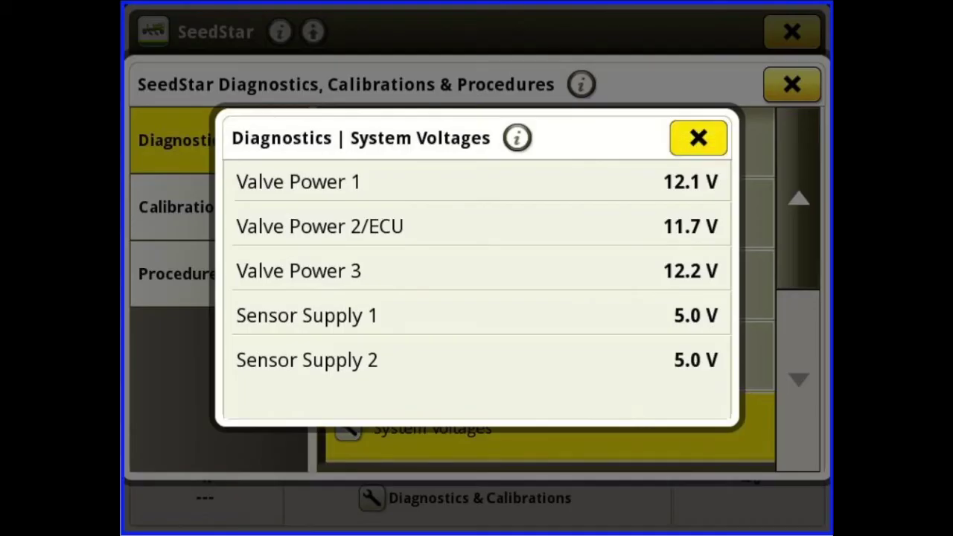
pyautogui.click(798, 198)
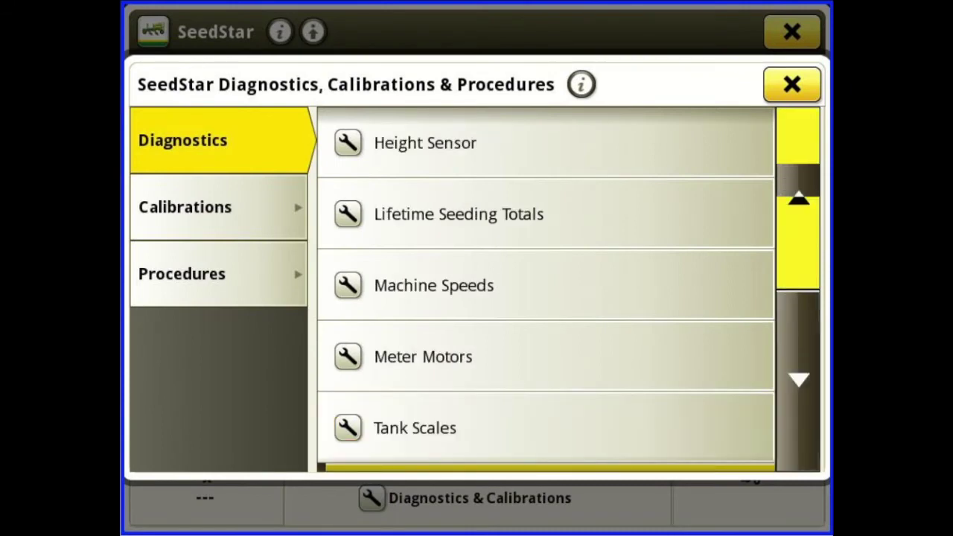
# Step: Review the Machine Speeds, Height Sensor and Down Force Control readings
pyautogui.click(434, 285)
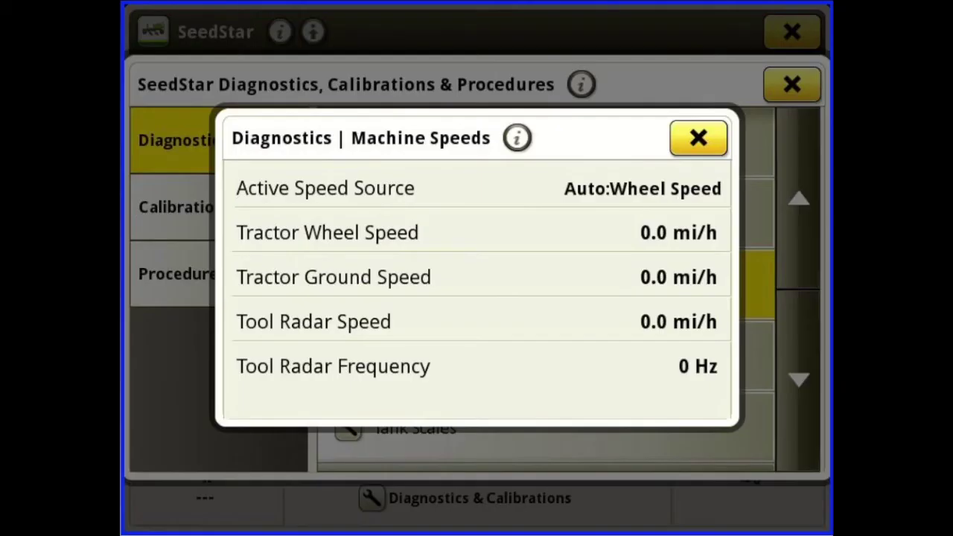
pyautogui.click(699, 137)
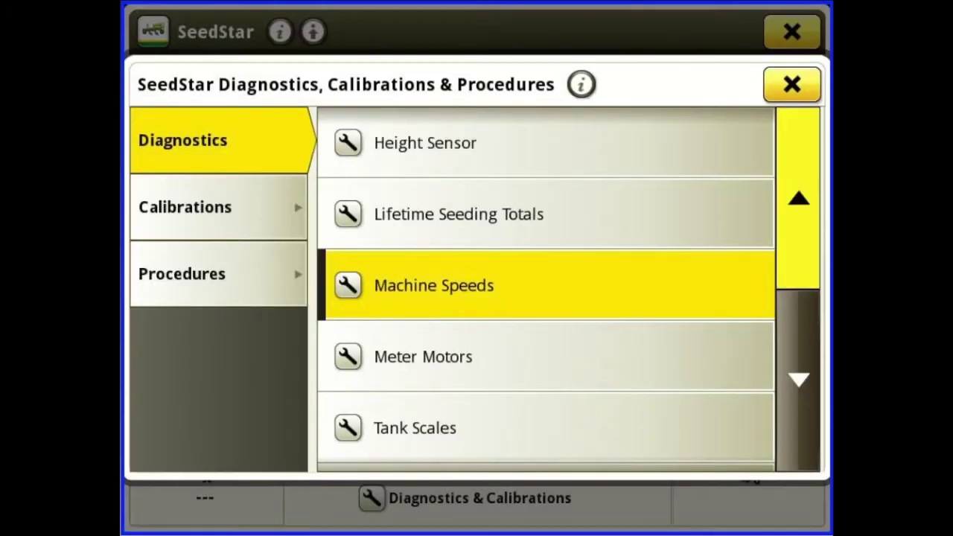
pyautogui.click(798, 198)
pyautogui.click(425, 213)
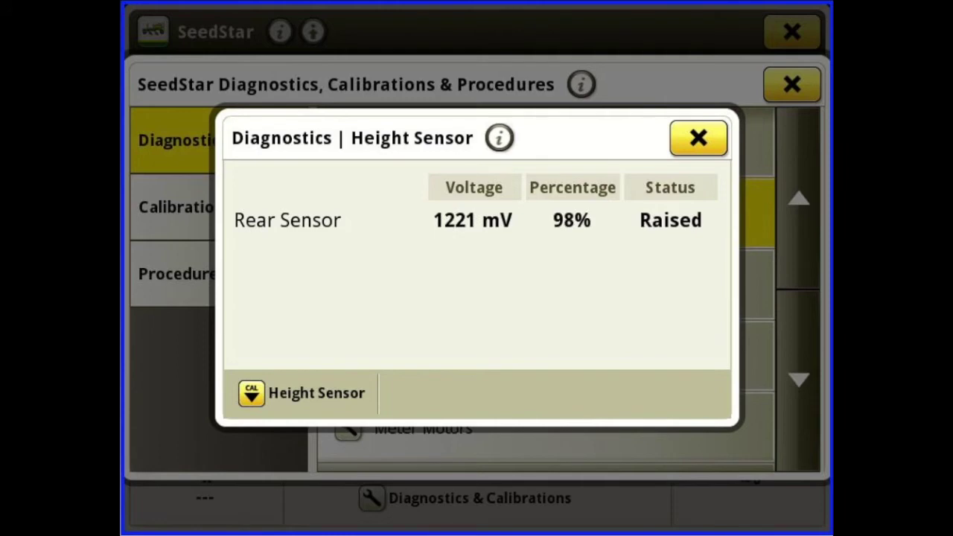
pyautogui.click(698, 138)
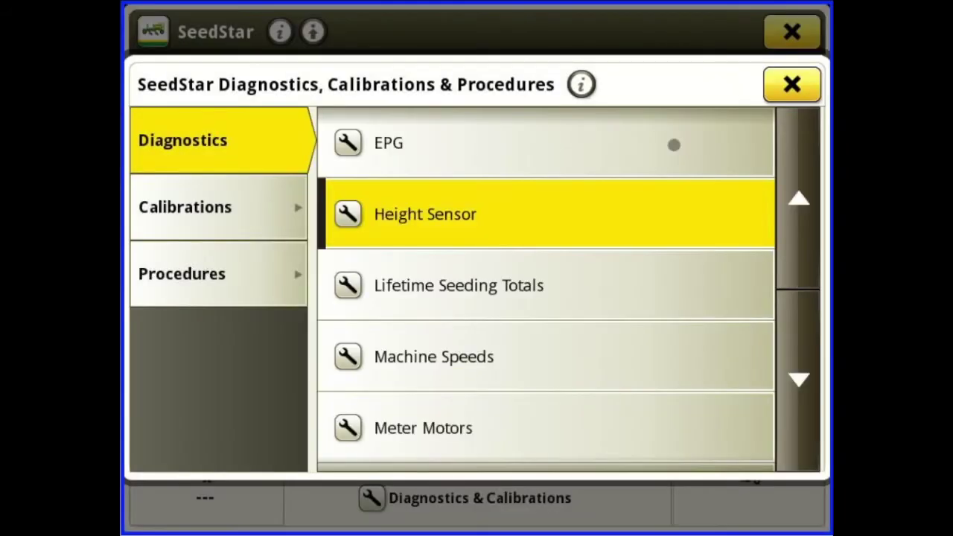
pyautogui.click(798, 198)
pyautogui.click(447, 283)
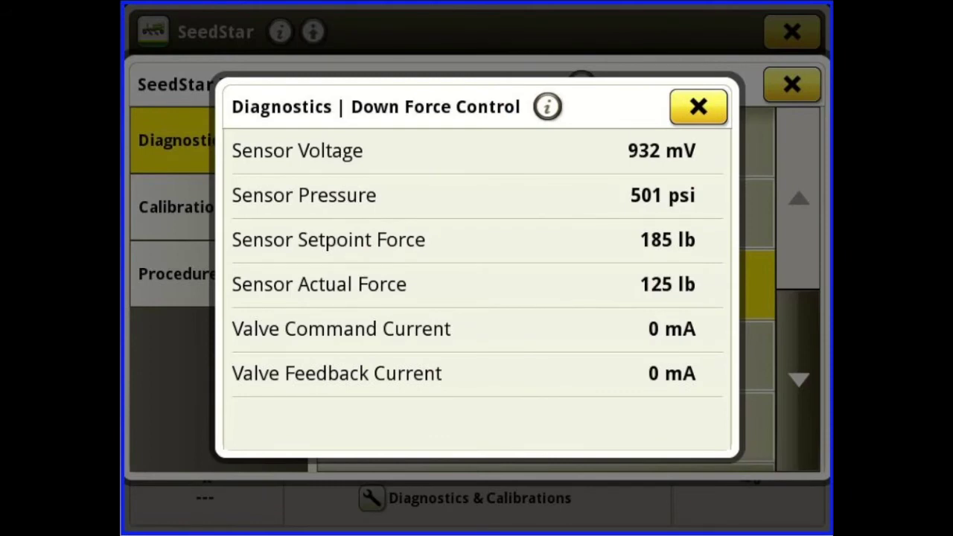
pyautogui.click(699, 106)
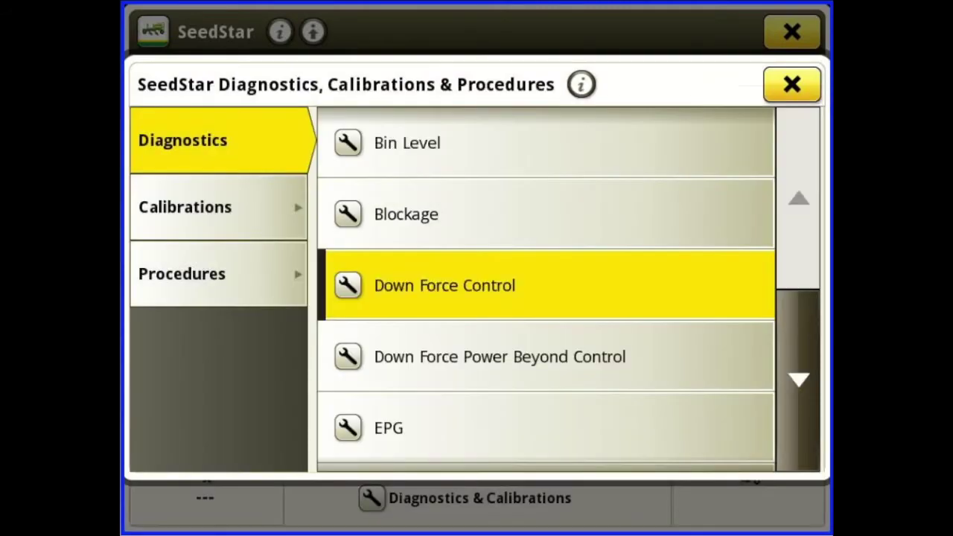
# Step: Page through the Blockage module readings from TBM 1 onward, then close them
pyautogui.click(653, 198)
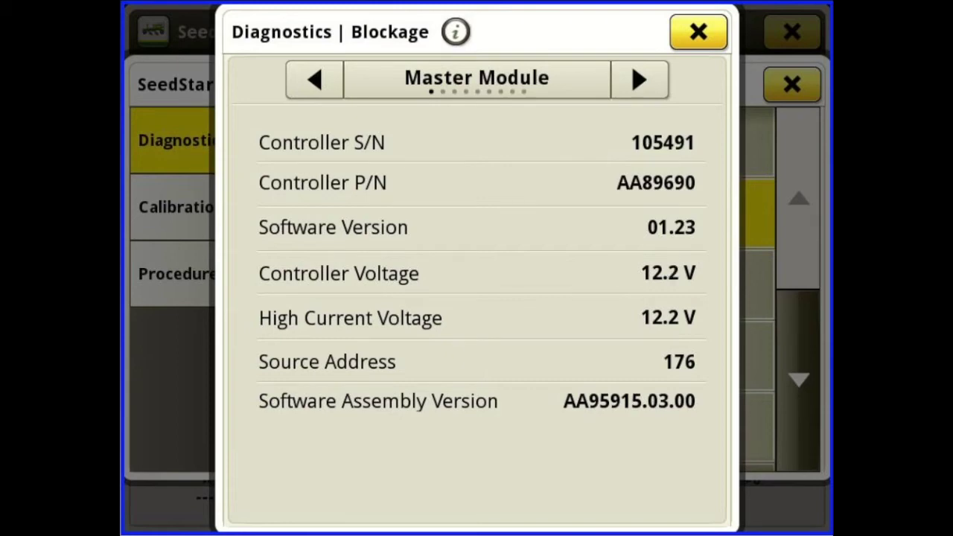
pyautogui.click(639, 79)
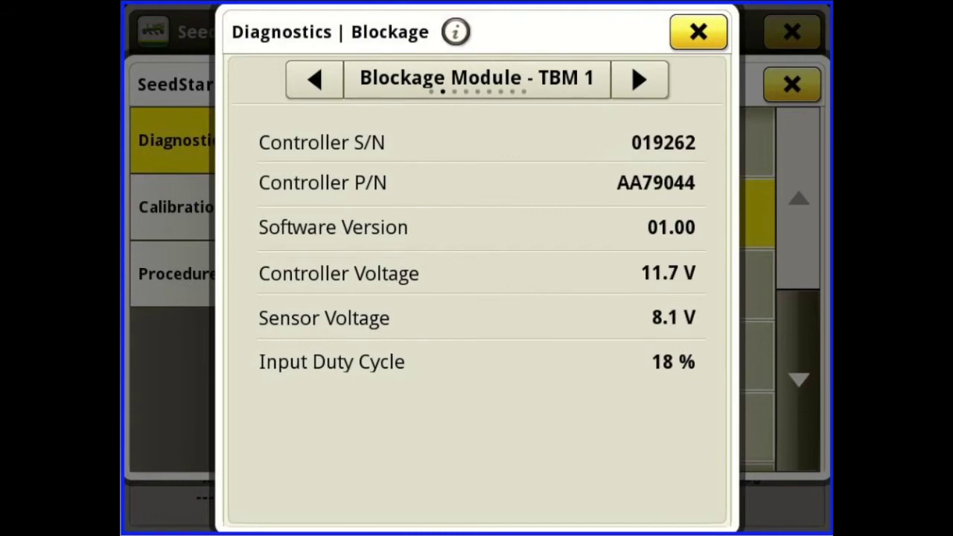
pyautogui.click(633, 79)
pyautogui.click(633, 79)
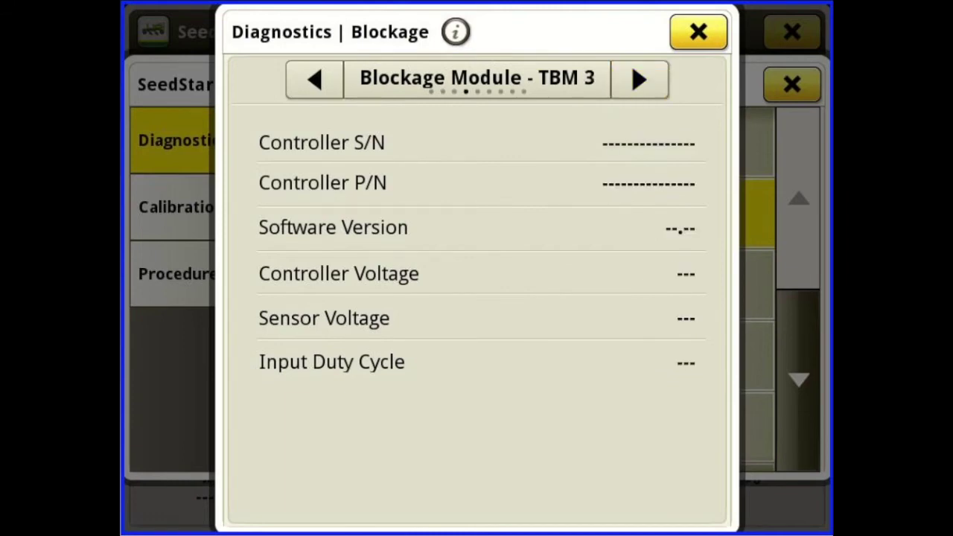
pyautogui.click(633, 79)
pyautogui.click(314, 80)
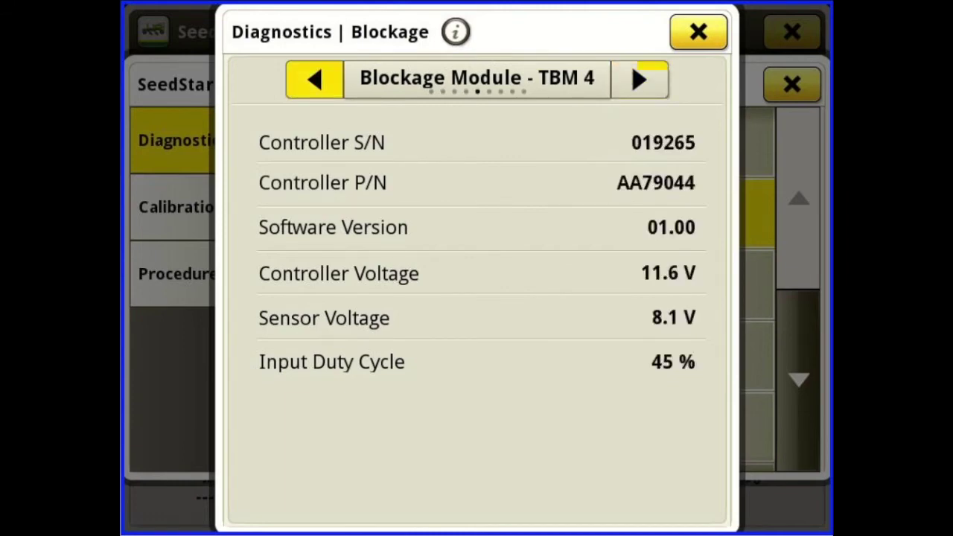
pyautogui.click(698, 32)
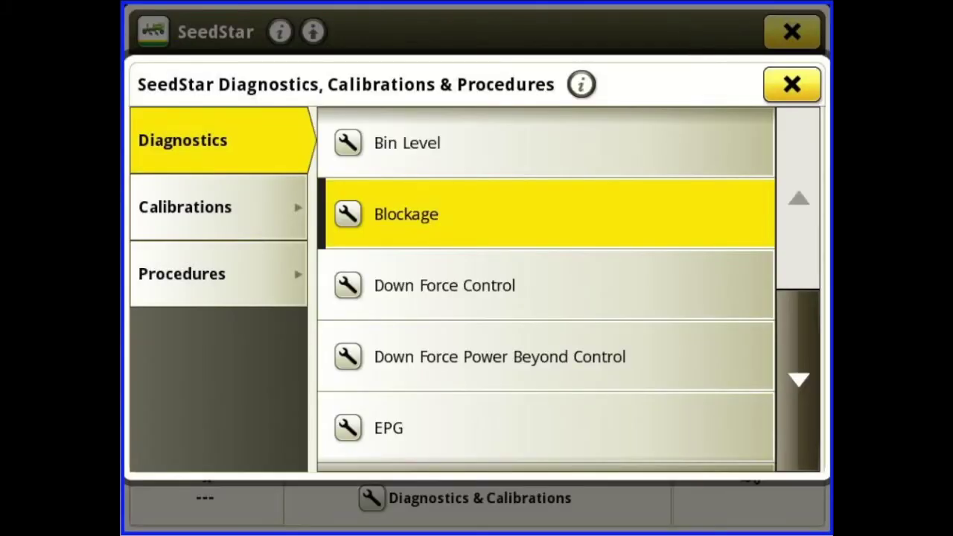
# Step: Open Tank Scale Calibration from the Calibrations list
pyautogui.click(184, 207)
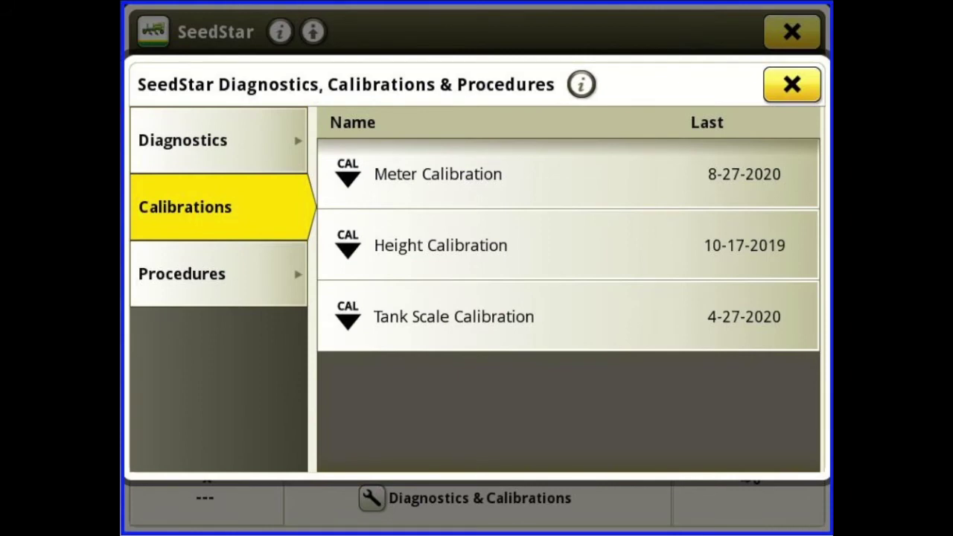
pyautogui.click(750, 321)
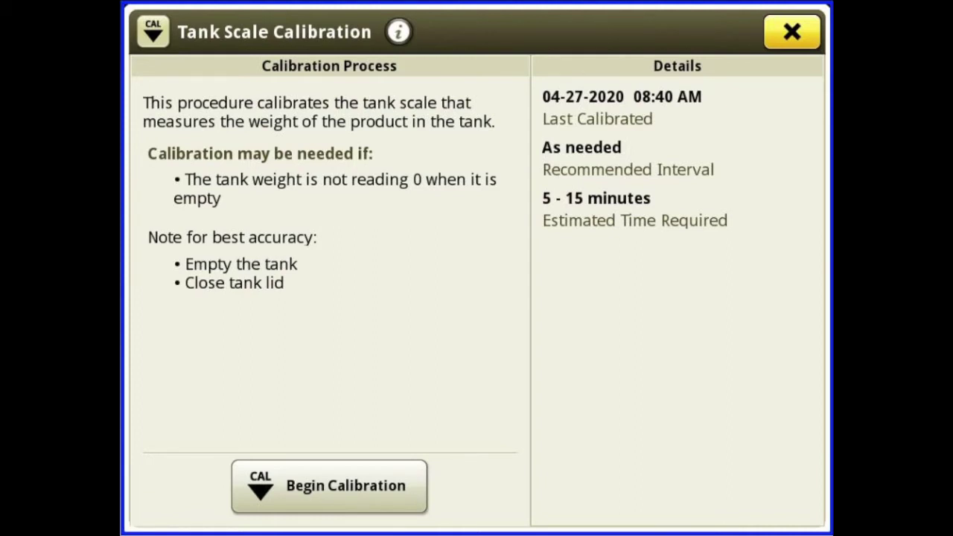
# Step: Run the tank scale calibration, resetting the weight to zero, and acknowledge success
pyautogui.click(329, 487)
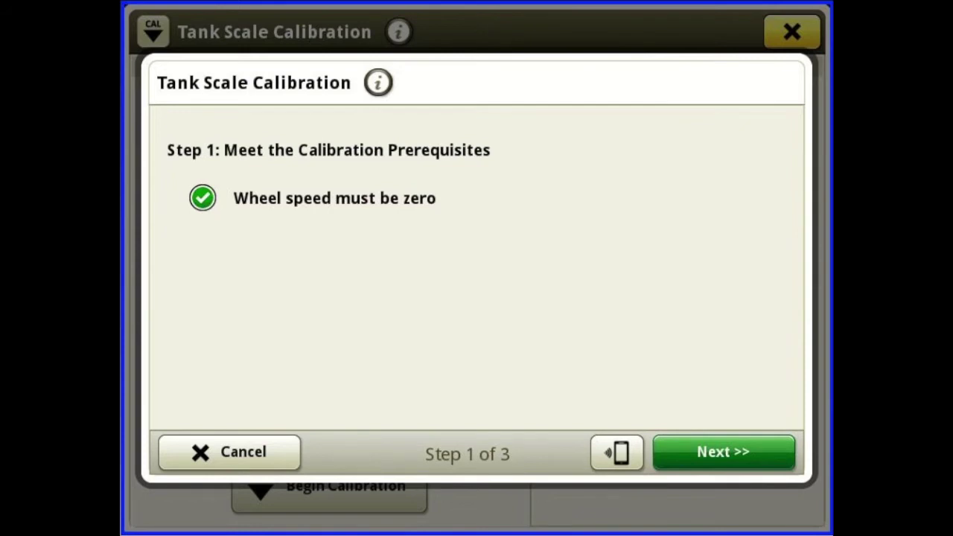
pyautogui.click(723, 452)
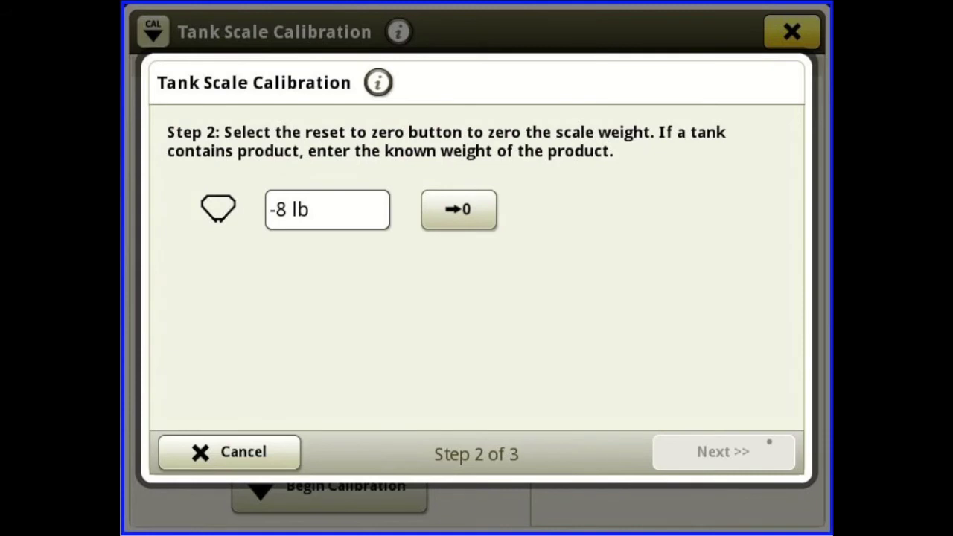
pyautogui.click(458, 209)
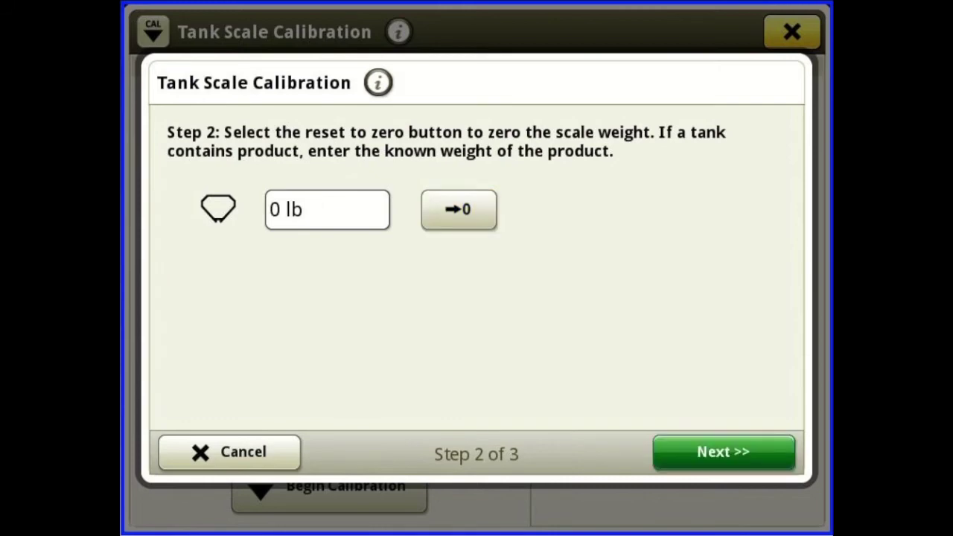
pyautogui.click(723, 452)
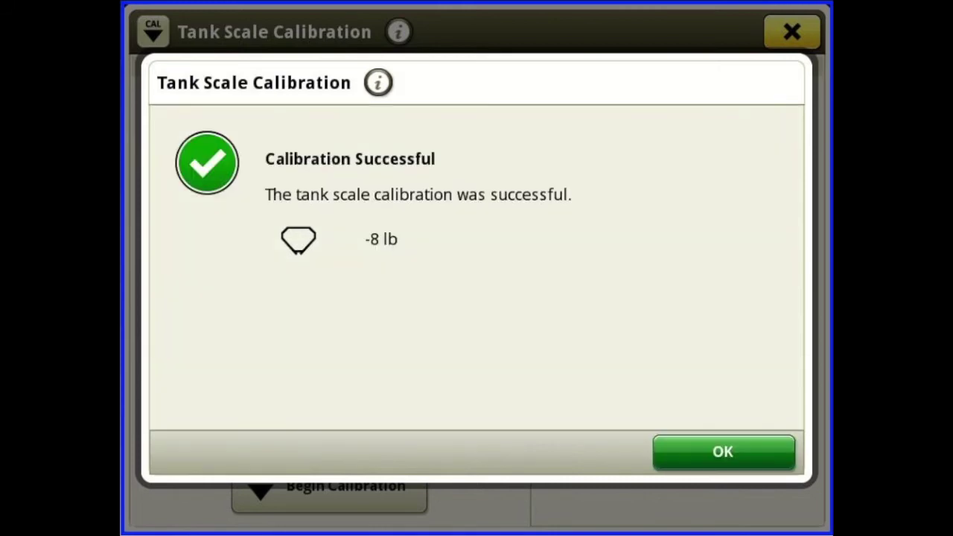
pyautogui.click(723, 452)
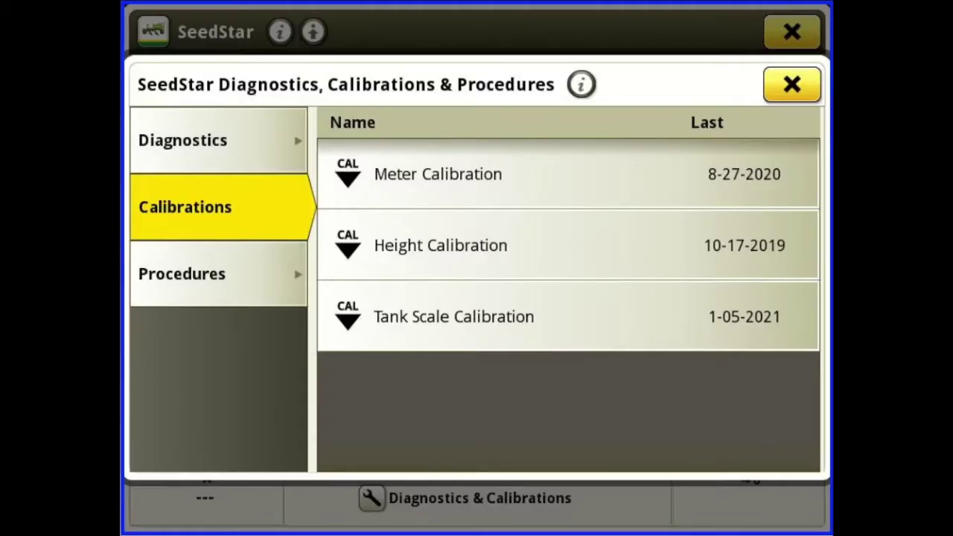
# Step: Open Height Calibration from the Calibrations list
pyautogui.click(441, 245)
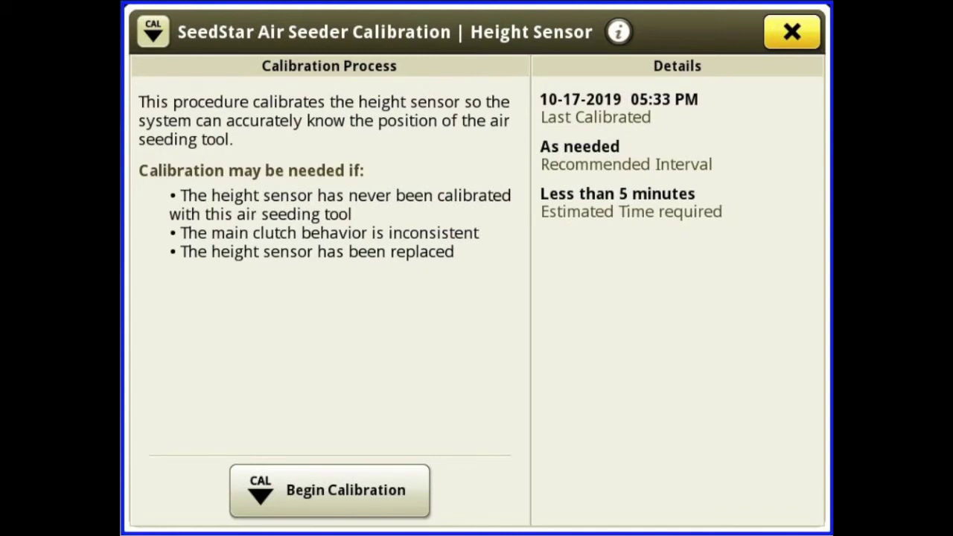
pyautogui.click(329, 490)
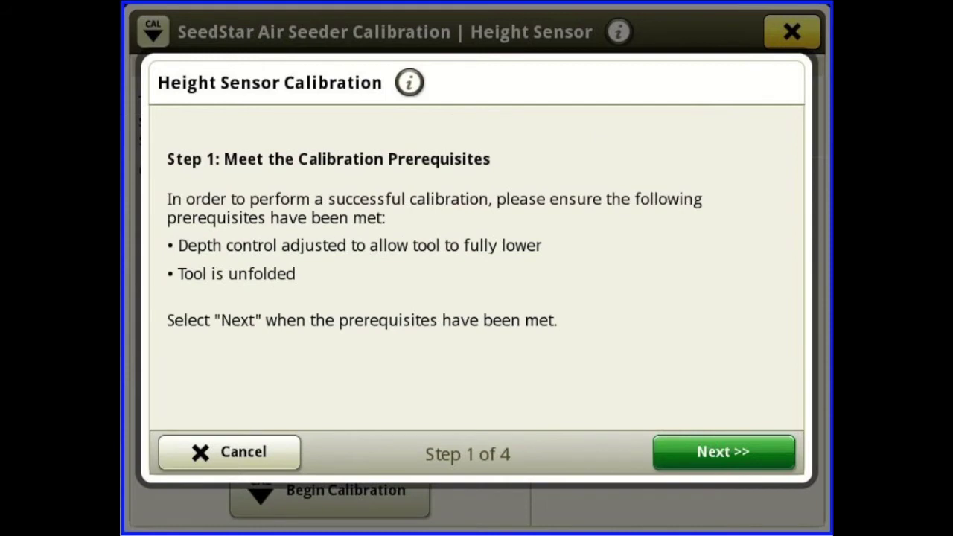
pyautogui.click(748, 441)
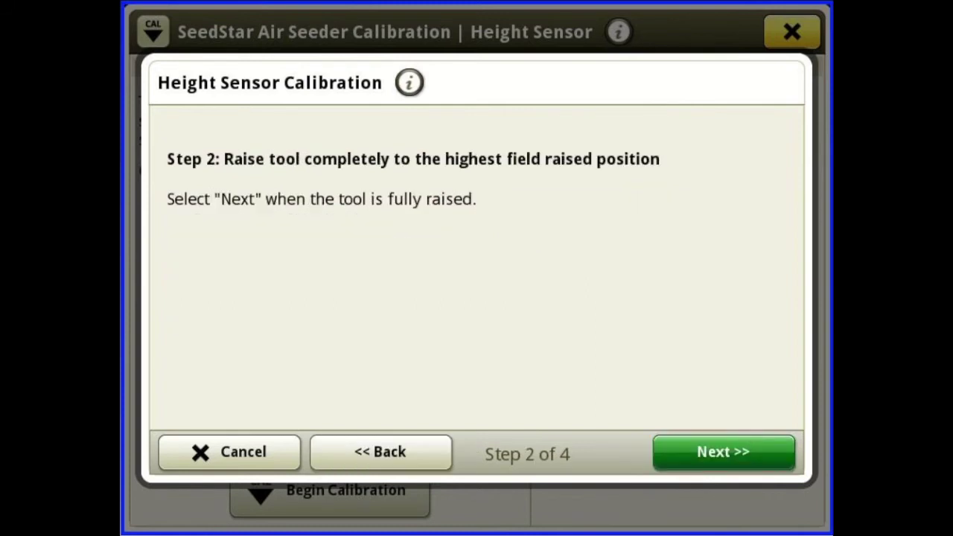
pyautogui.click(723, 452)
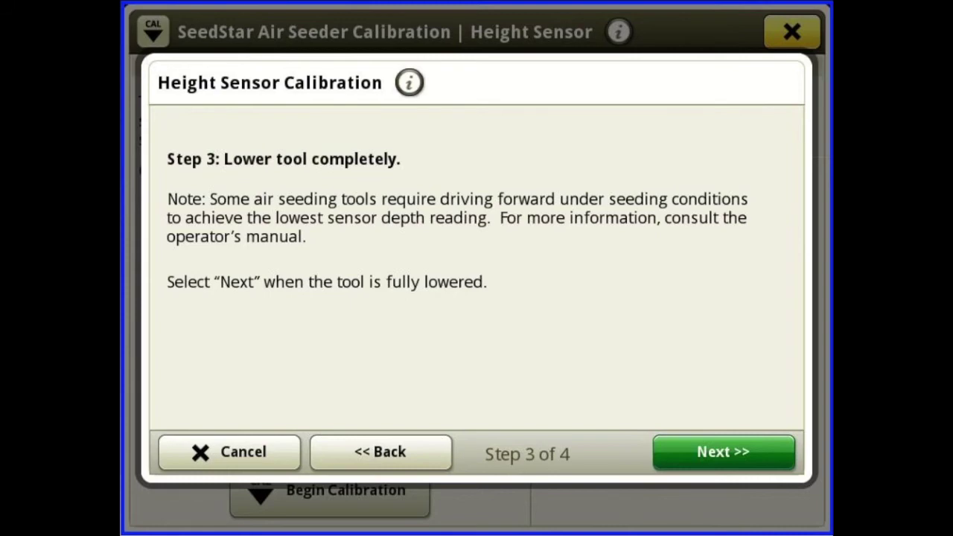
pyautogui.click(230, 452)
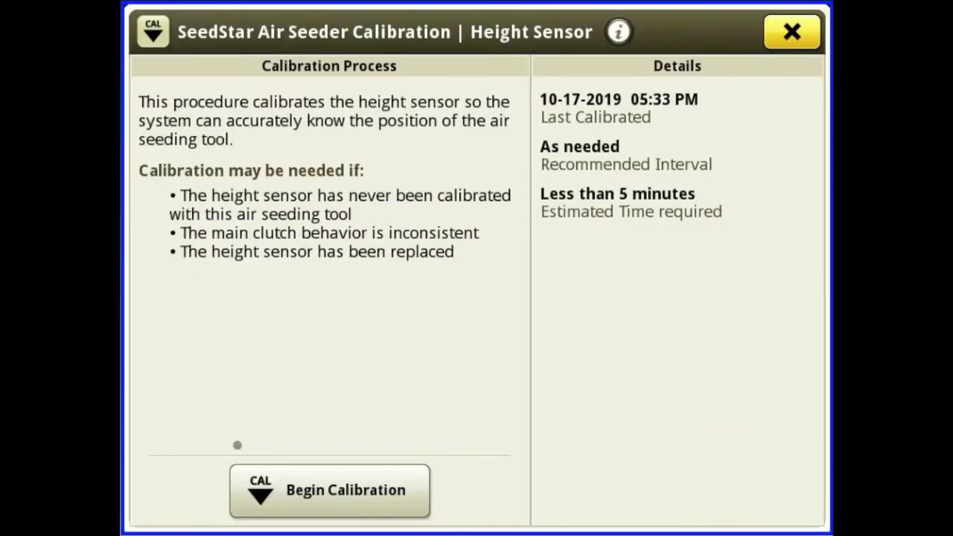